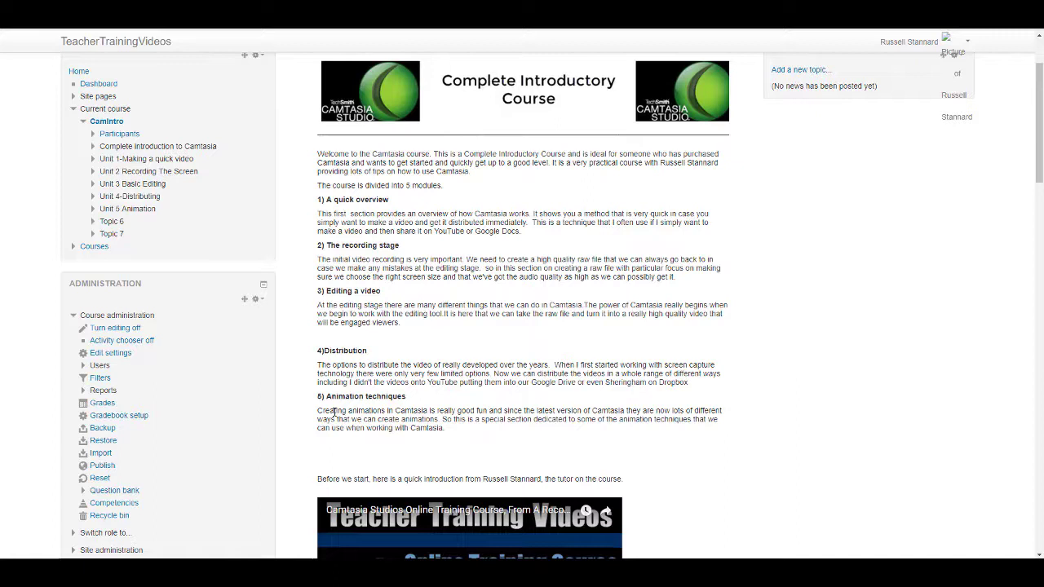
# Open the Part 6 topic's settings and start editing its empty summary
pyautogui.scroll(-8, 333, 412)
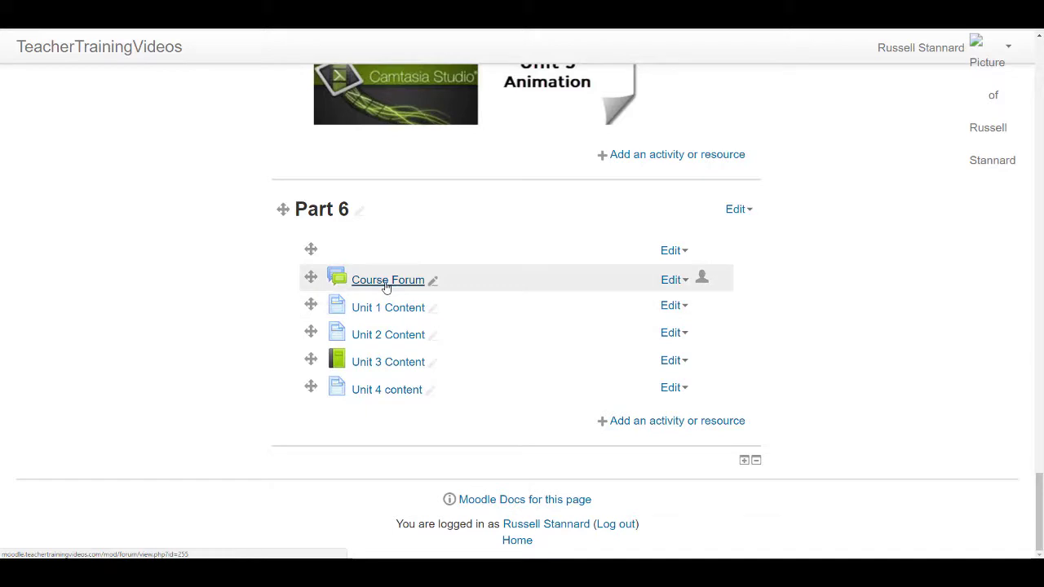
pyautogui.click(386, 287)
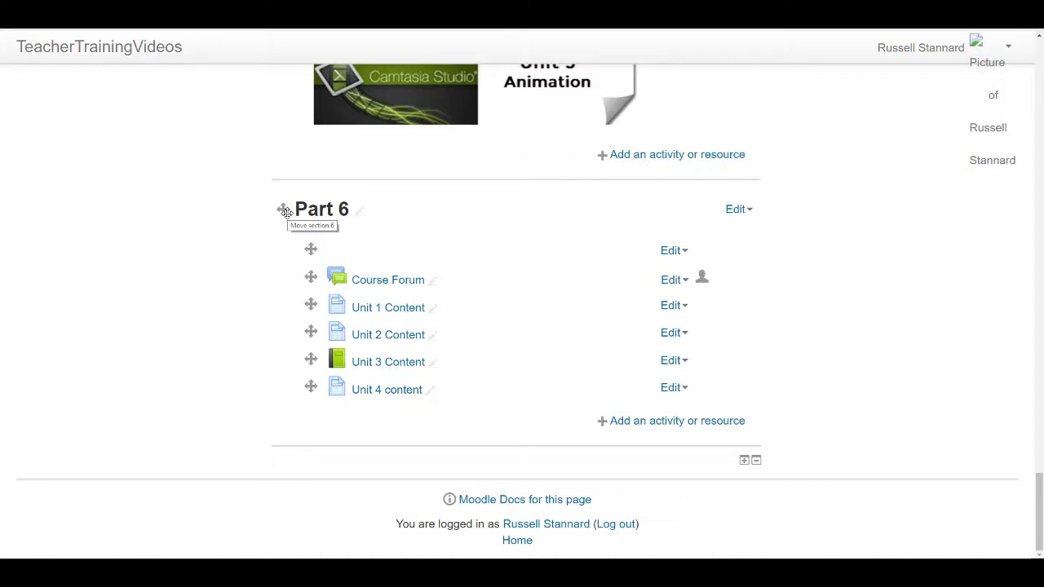
pyautogui.click(737, 210)
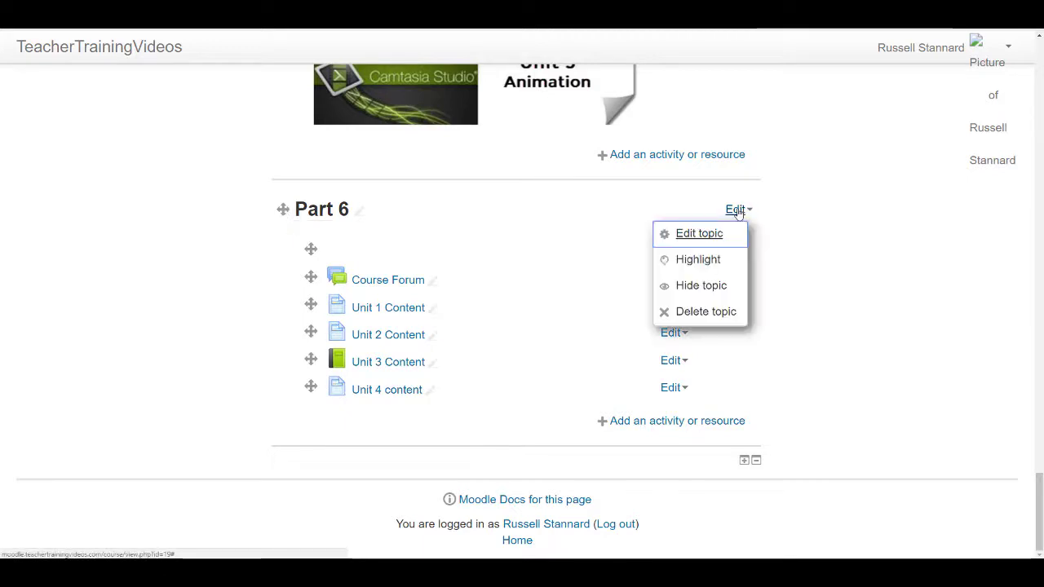
pyautogui.click(708, 233)
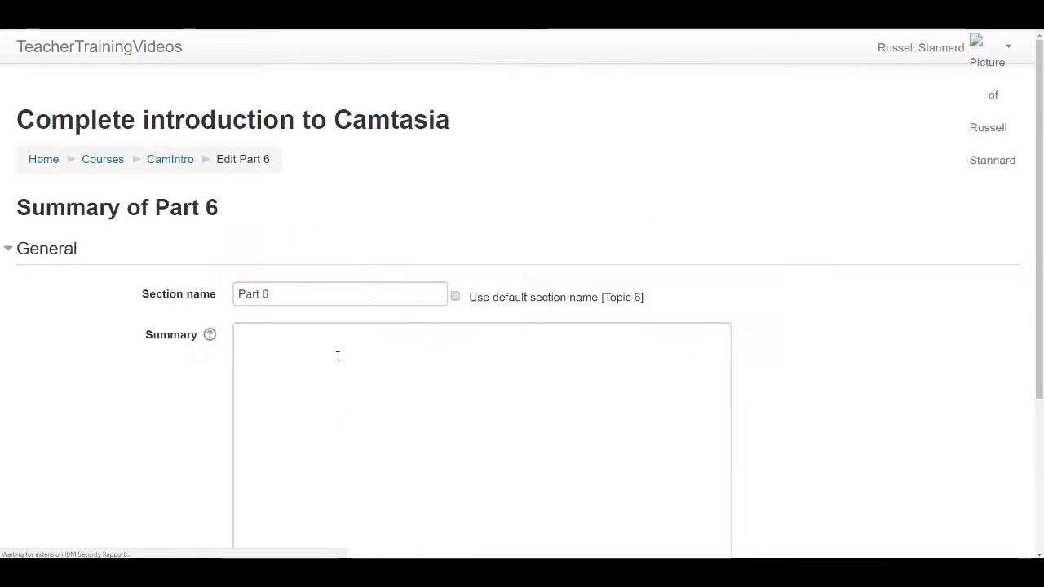
pyautogui.click(294, 378)
pyautogui.scroll(-1, 1037, 234)
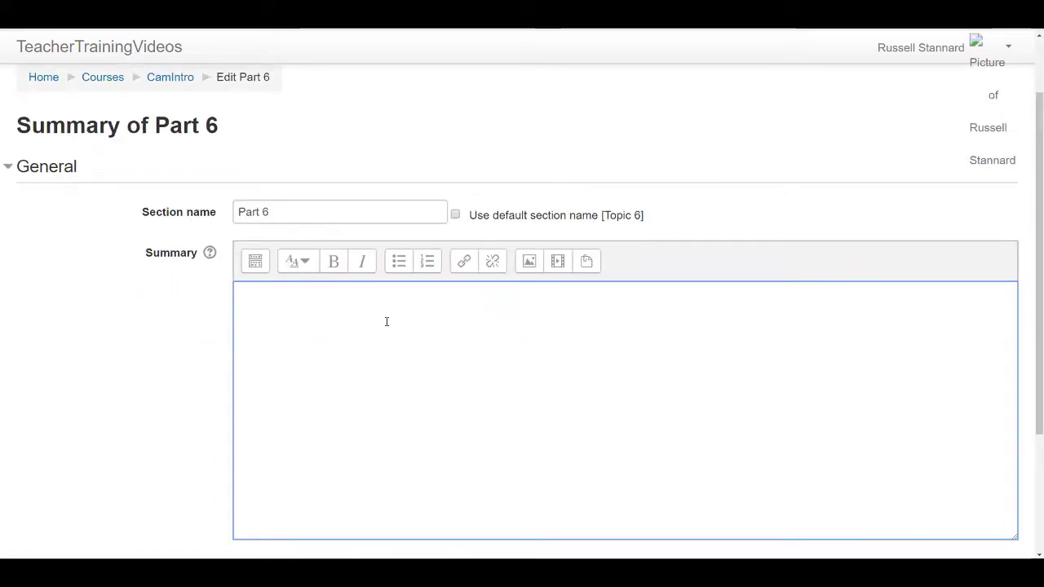
# Insert NewAssetUnit1.jpg from the recent files into the Part 6 summary, marking its description as not necessary, and save the topic
pyautogui.click(535, 262)
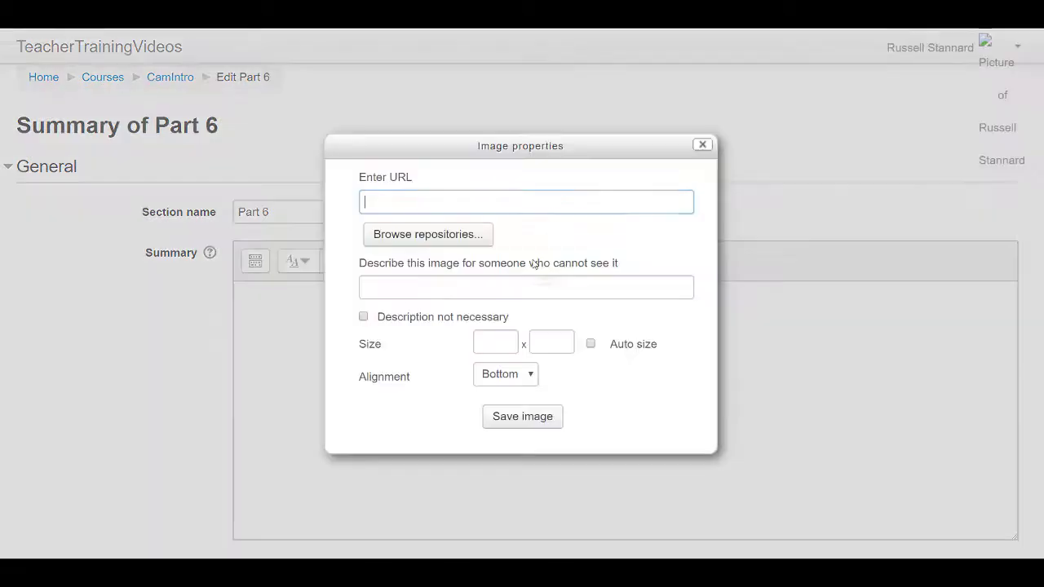
pyautogui.click(447, 236)
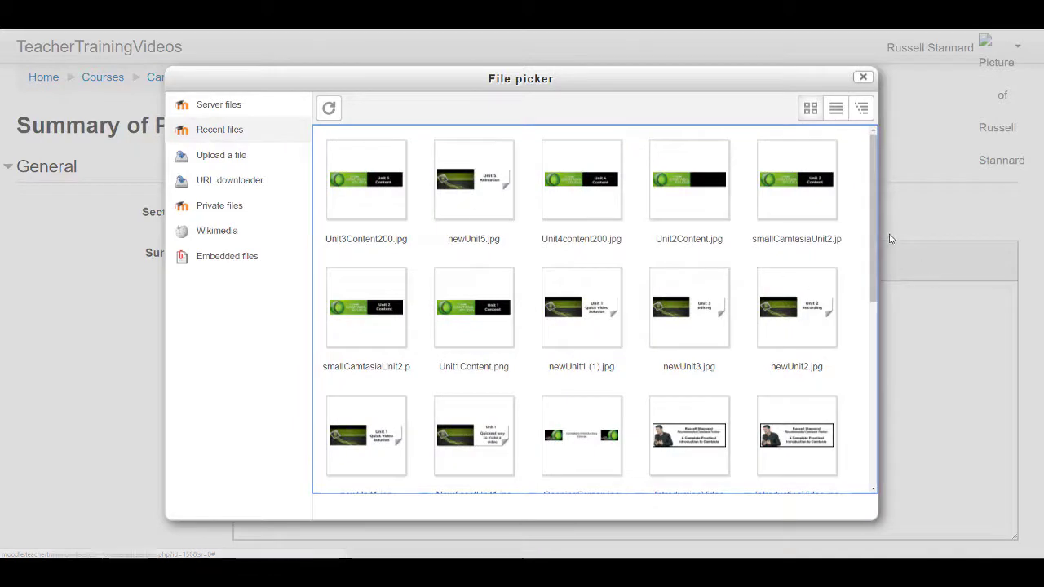
pyautogui.moveTo(871, 231); pyautogui.dragTo(870, 293)
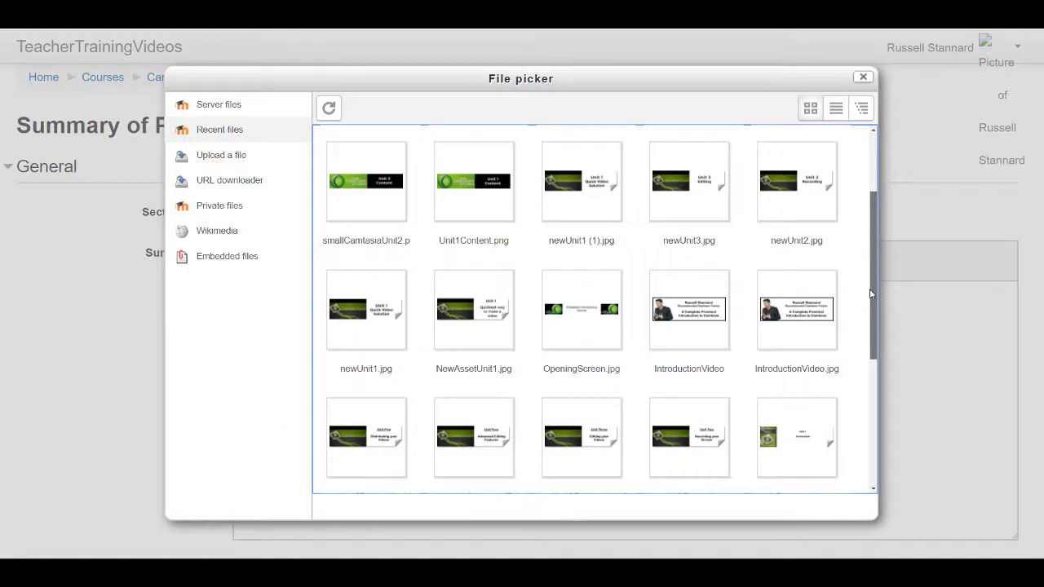
pyautogui.click(483, 312)
pyautogui.click(554, 251)
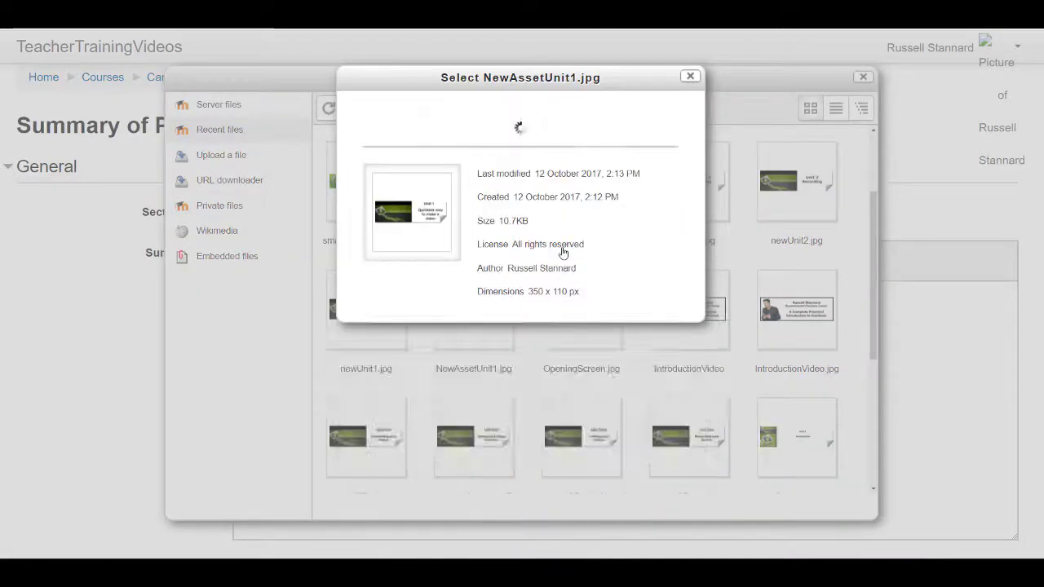
pyautogui.click(364, 271)
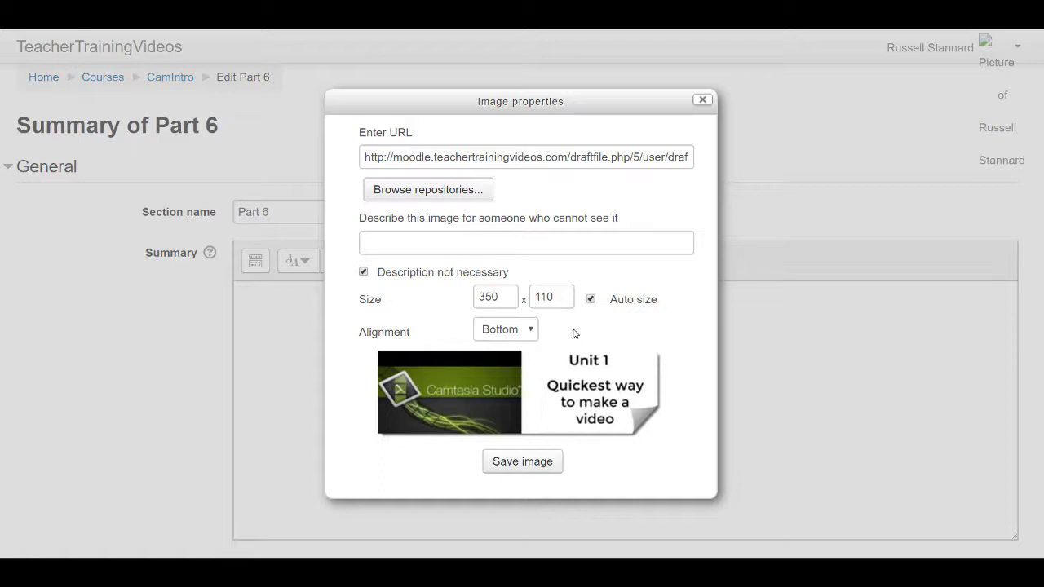
pyautogui.click(531, 466)
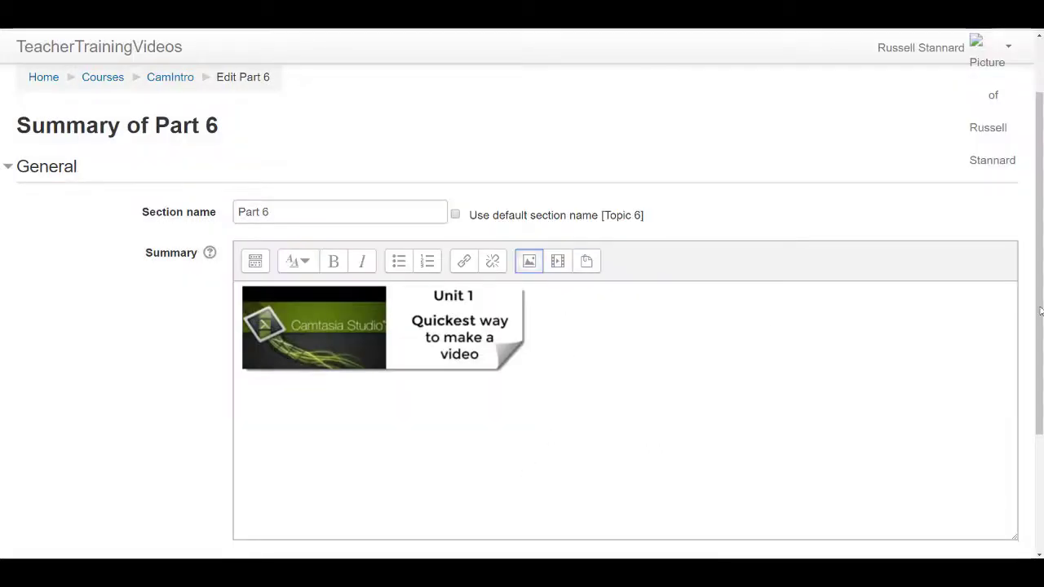
pyautogui.scroll(-2, 1040, 318)
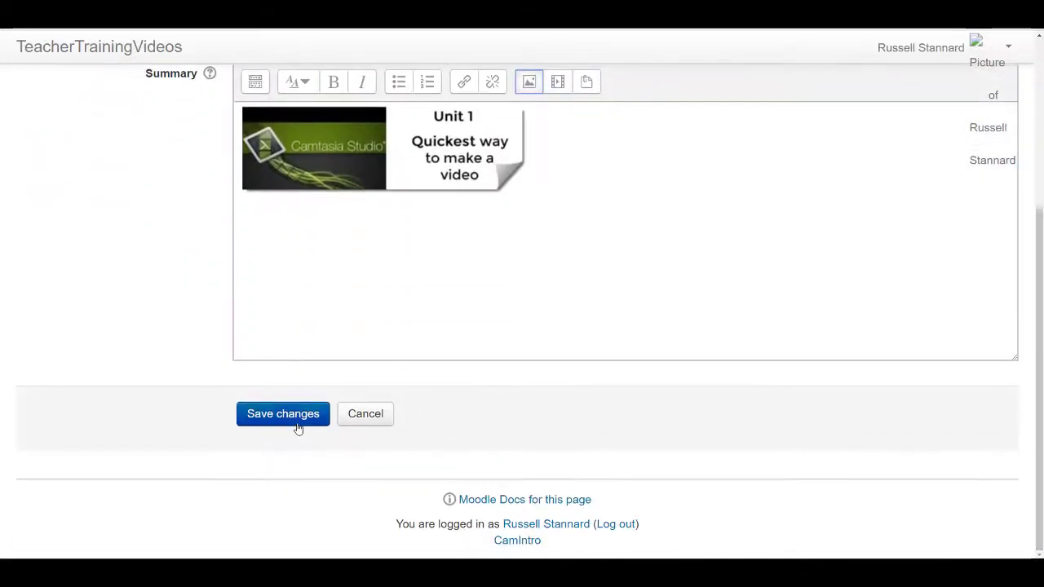
pyautogui.click(283, 414)
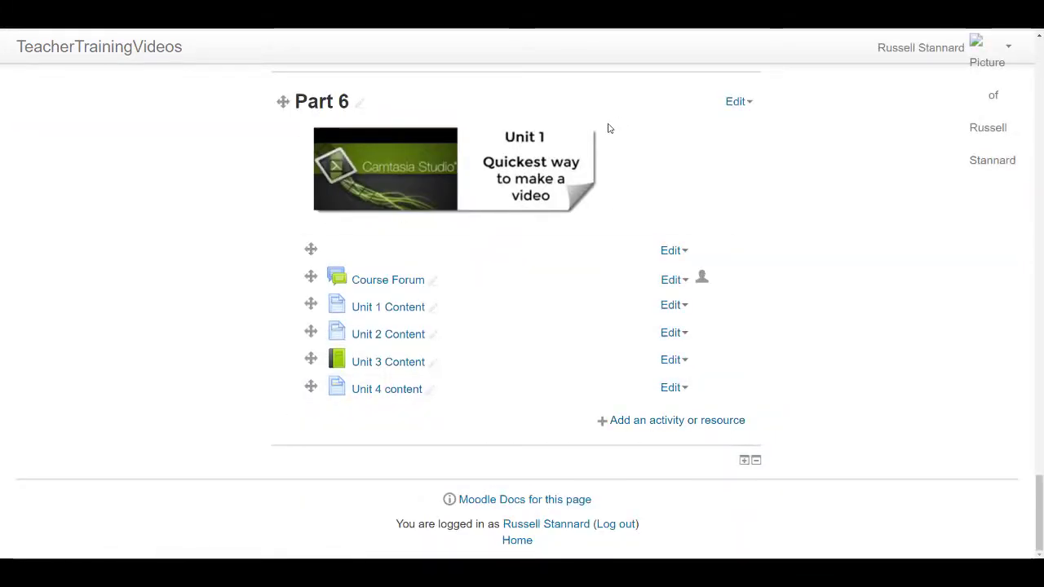
# Edit the Part 6 topic again, add two lines of random placeholder text beneath the summary image, and save the changes
pyautogui.click(736, 101)
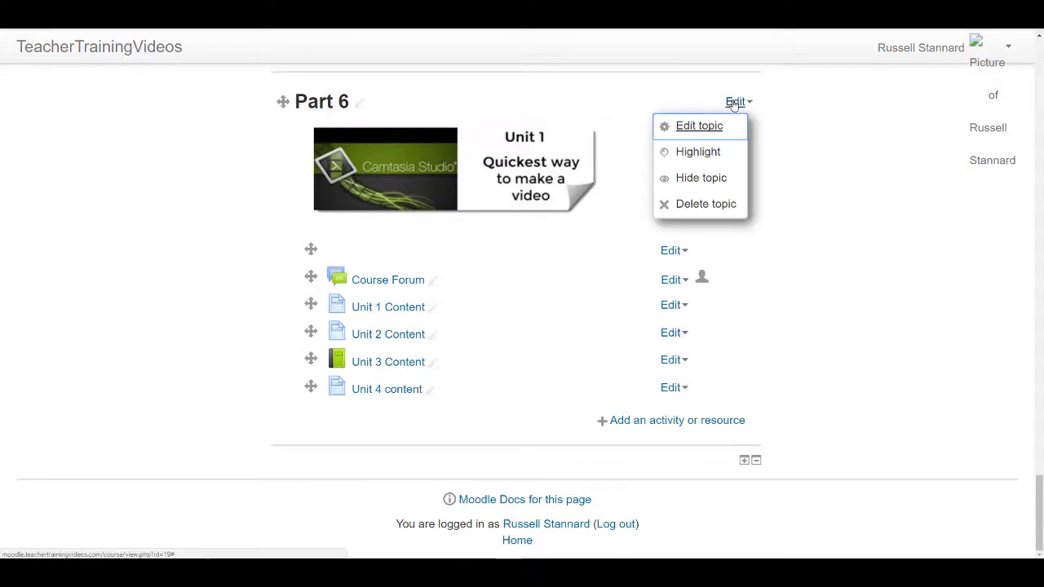
pyautogui.click(710, 126)
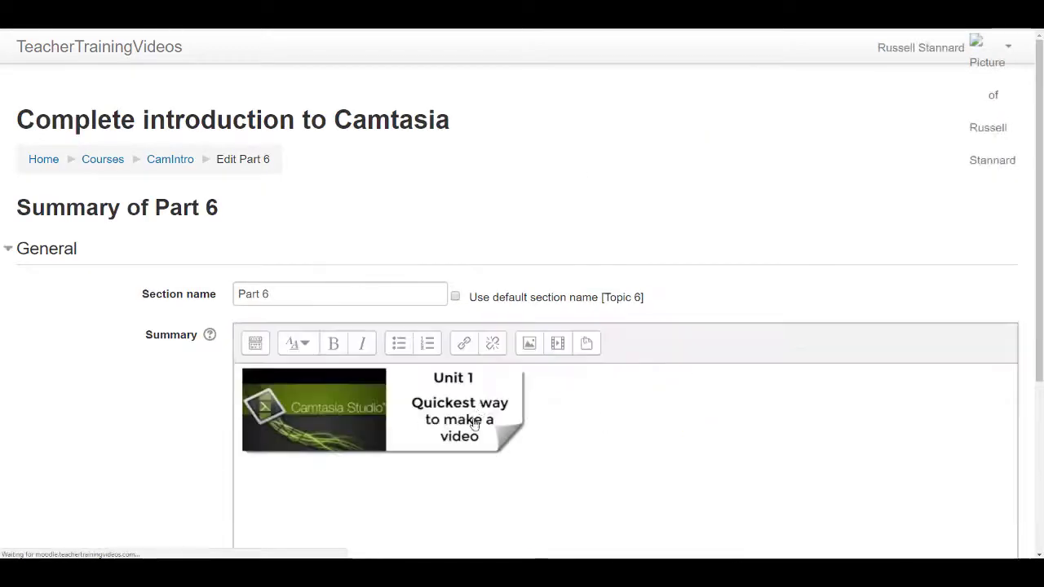
pyautogui.click(534, 427)
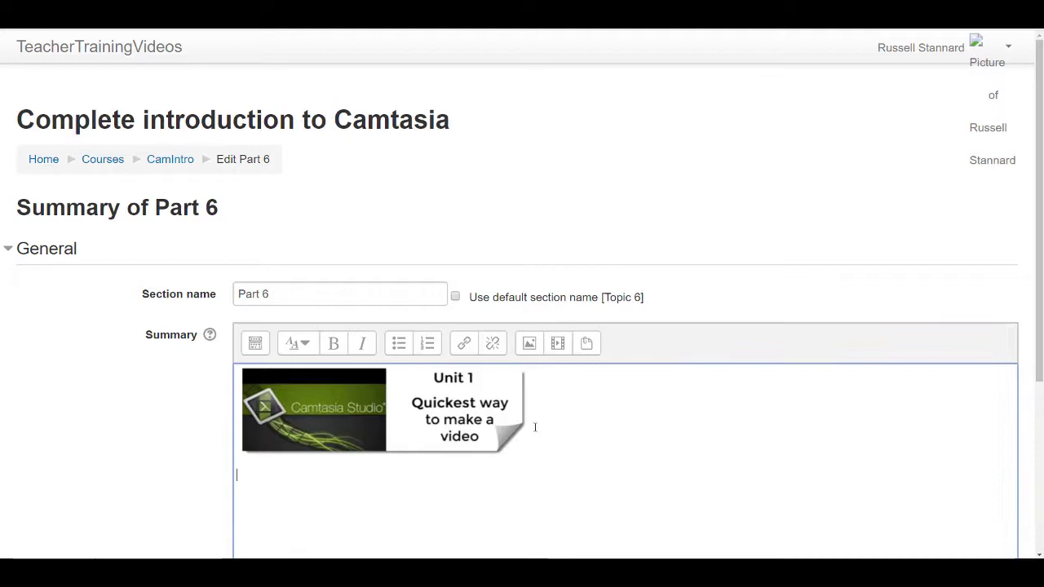
pyautogui.write('fsjdfljsfsdfjsfj')
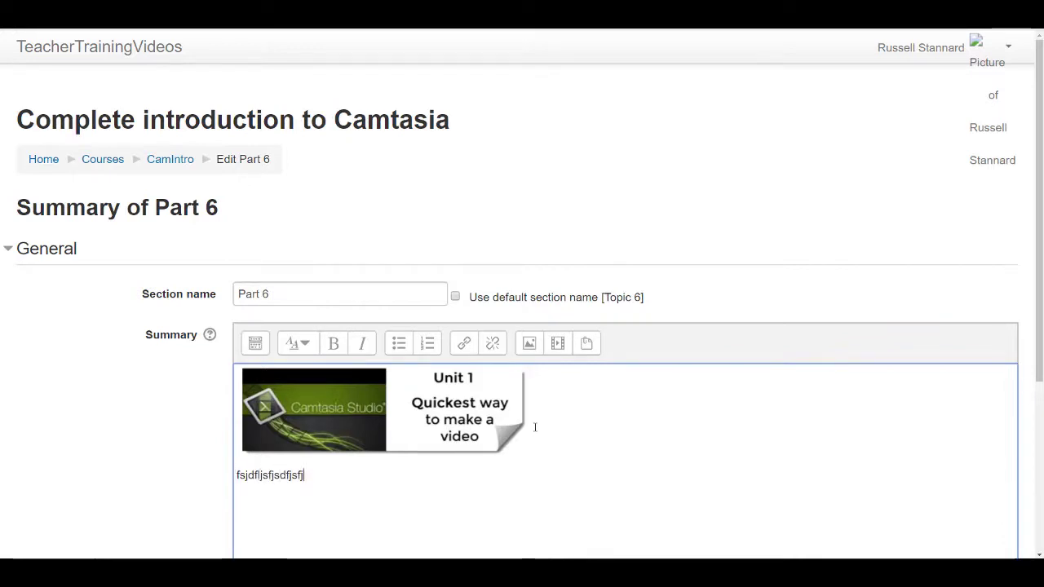
pyautogui.write('saflasjf;jfl;jsfl;jsfl;jsfaljfdjfl;jfl;')
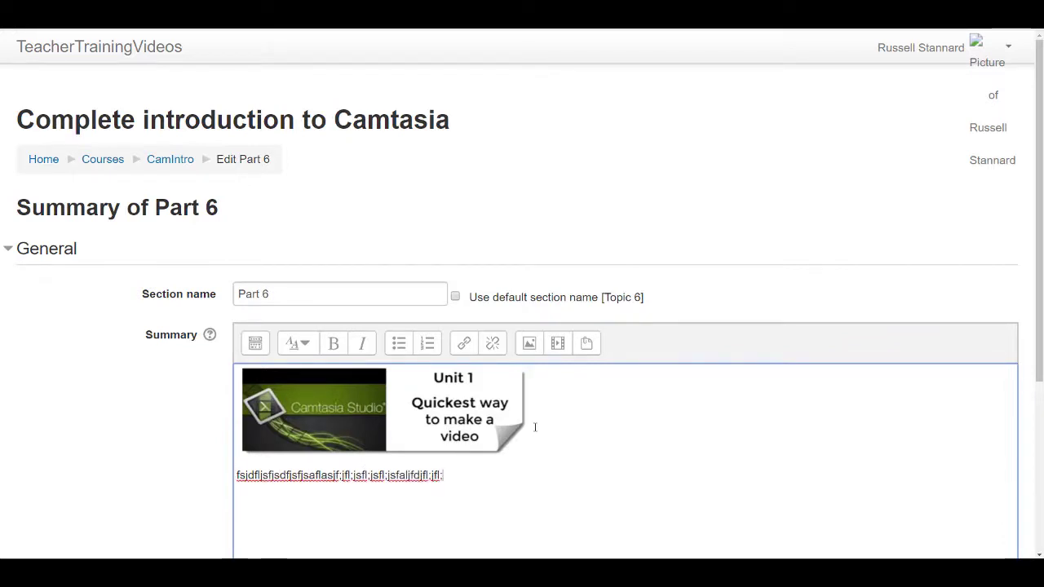
pyautogui.press('Return')
pyautogui.write('jasfjasdfl;jsafl;jsfljsfl;jsfl;')
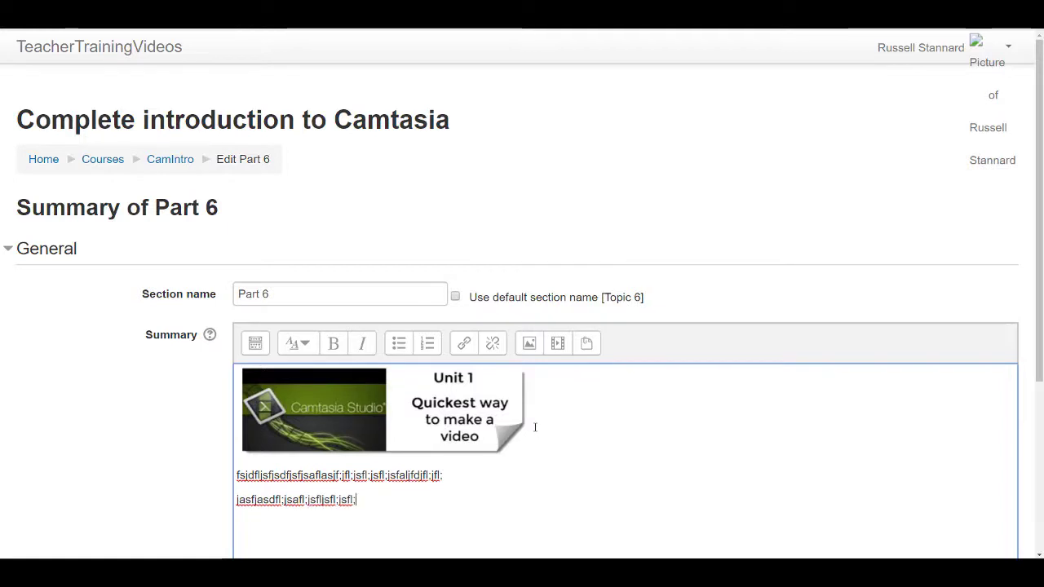
pyautogui.write('jsfl;jsfl;jsdf;ljsfl;jsafl;jsfljfl;jfl;asj')
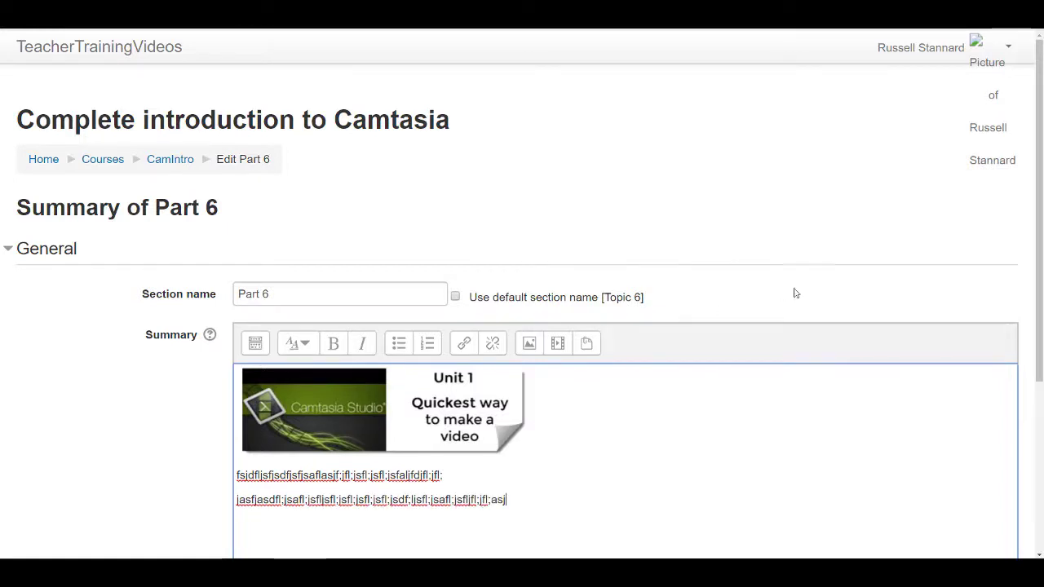
pyautogui.moveTo(1036, 336); pyautogui.dragTo(1041, 477)
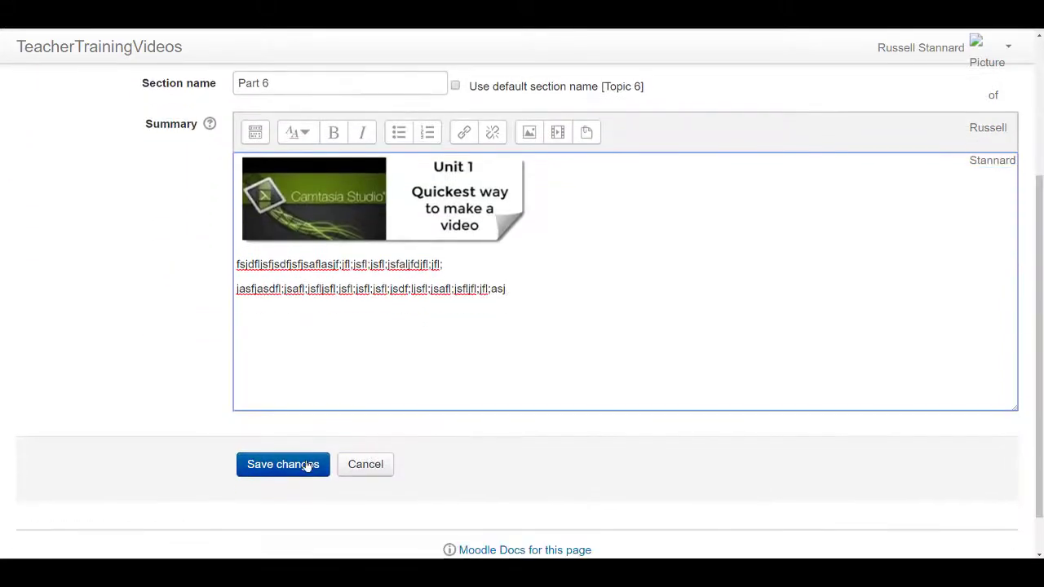
pyautogui.click(303, 465)
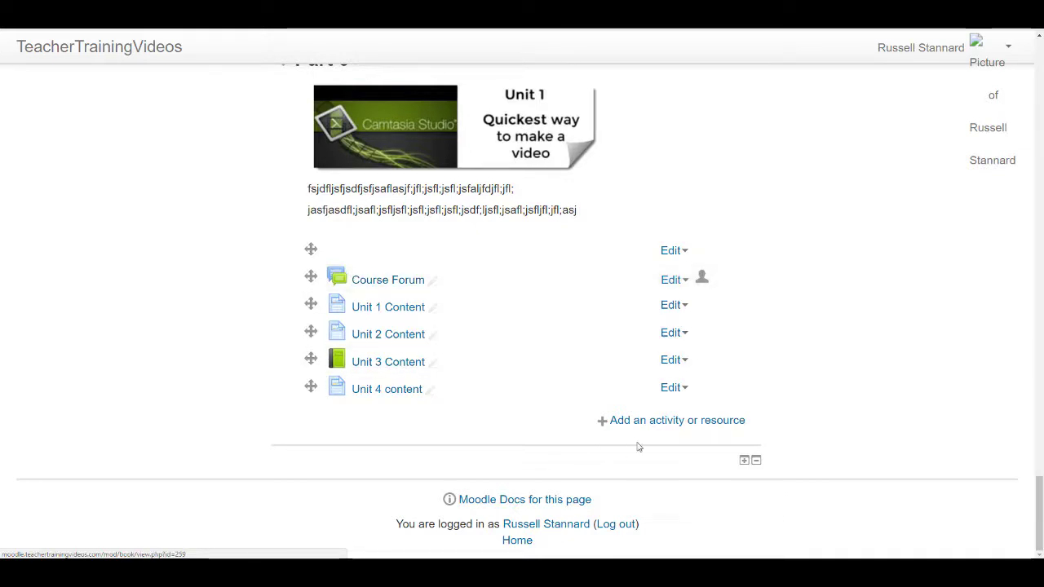
# Add a new Label resource to the Part 6 section
pyautogui.click(613, 421)
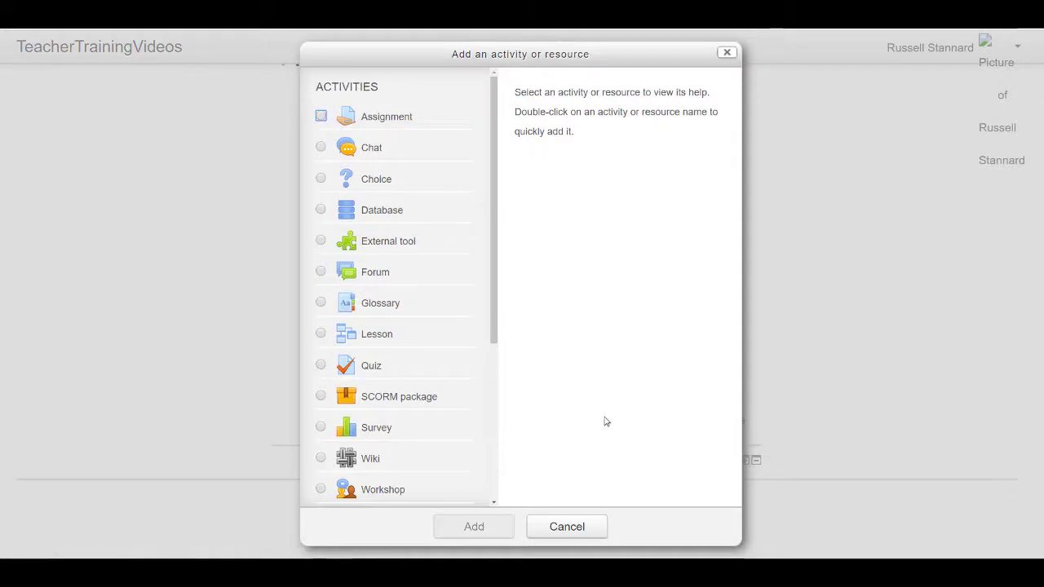
pyautogui.moveTo(491, 305); pyautogui.dragTo(485, 490)
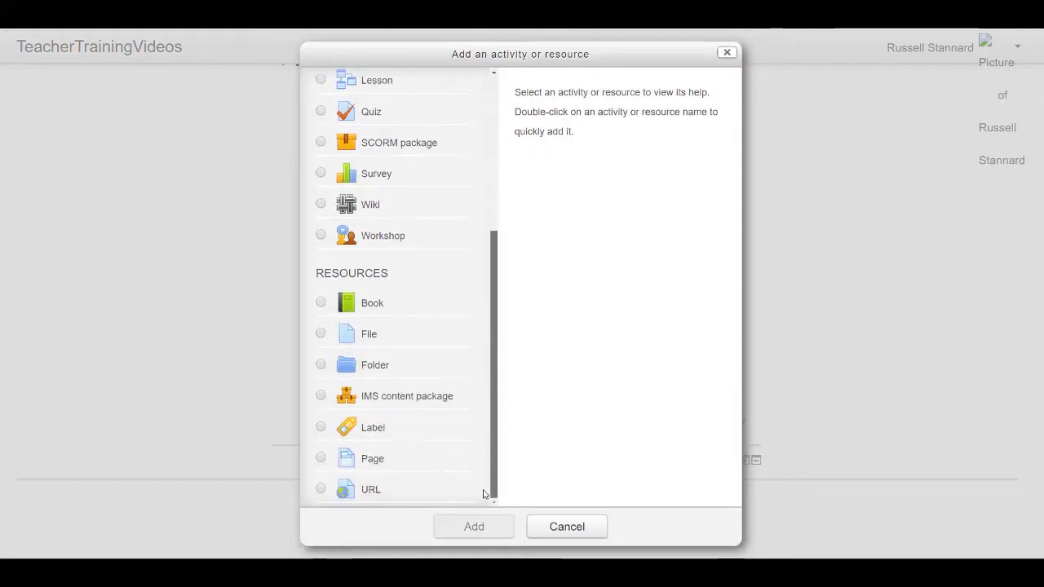
pyautogui.click(321, 430)
pyautogui.click(469, 528)
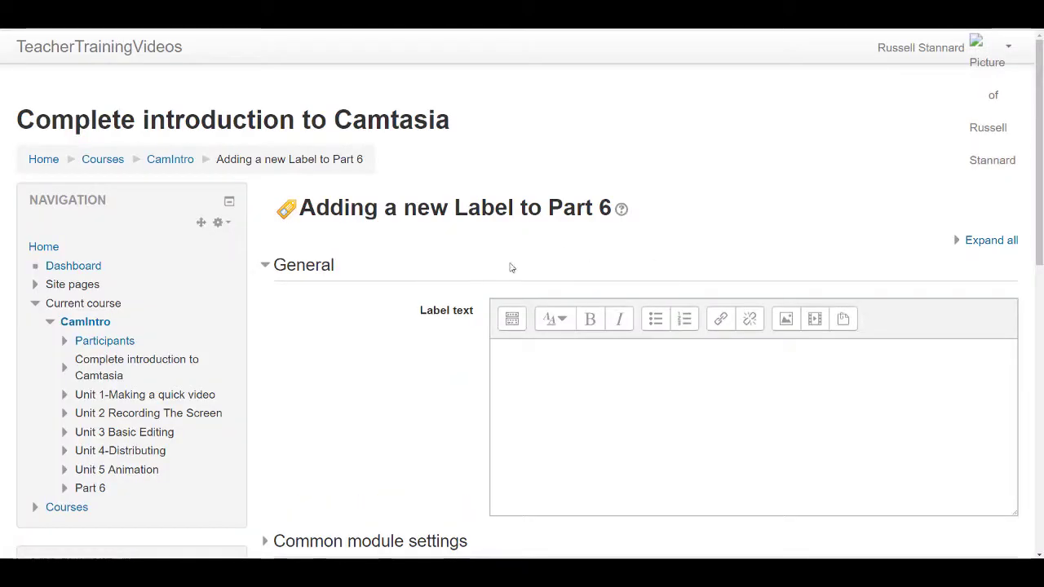
# Insert OpeningScreen.jpg from the recent files into the label text, marking its description as not necessary
pyautogui.click(511, 368)
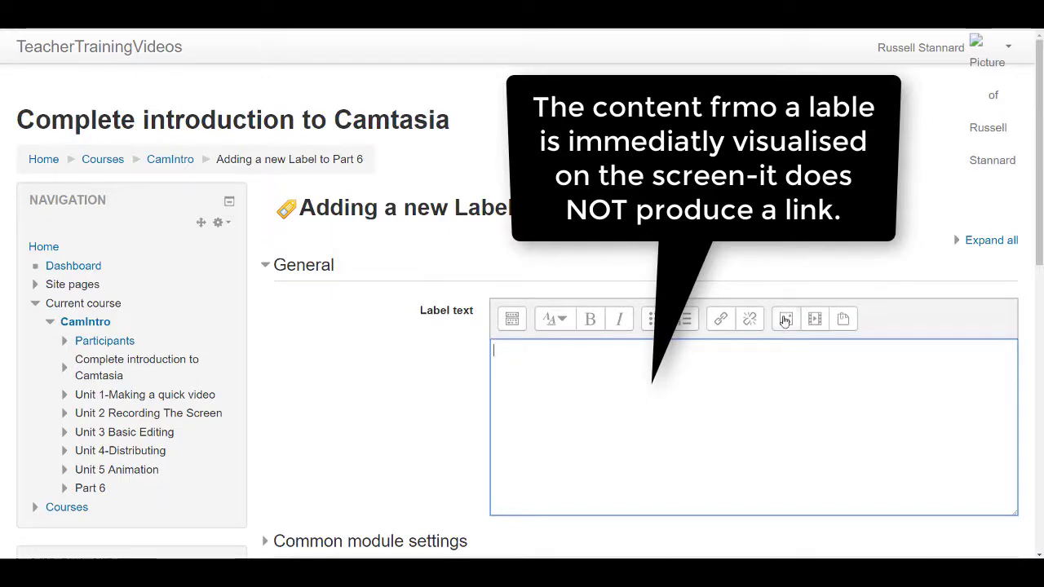
pyautogui.click(786, 318)
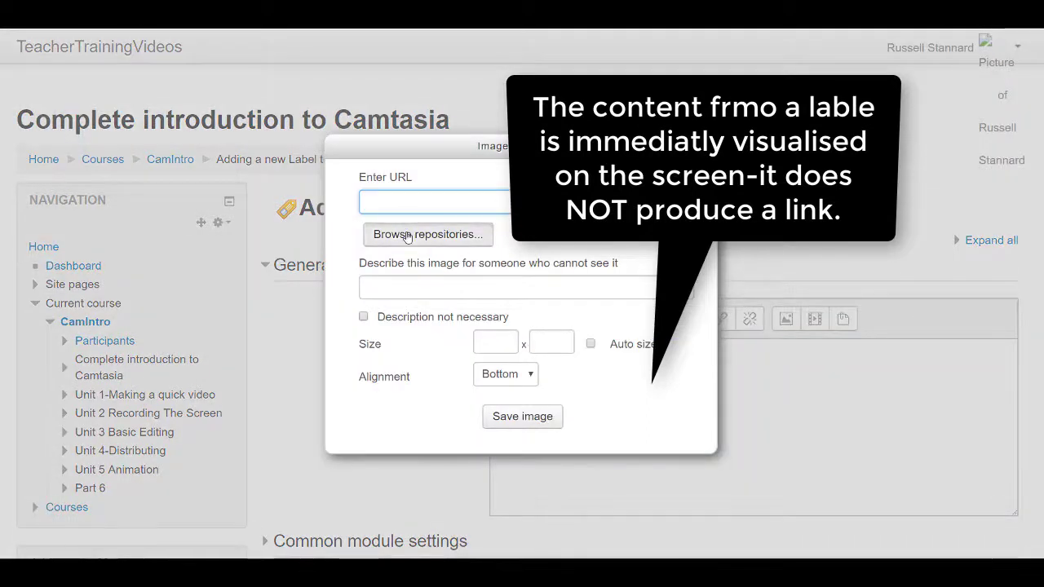
pyautogui.click(441, 234)
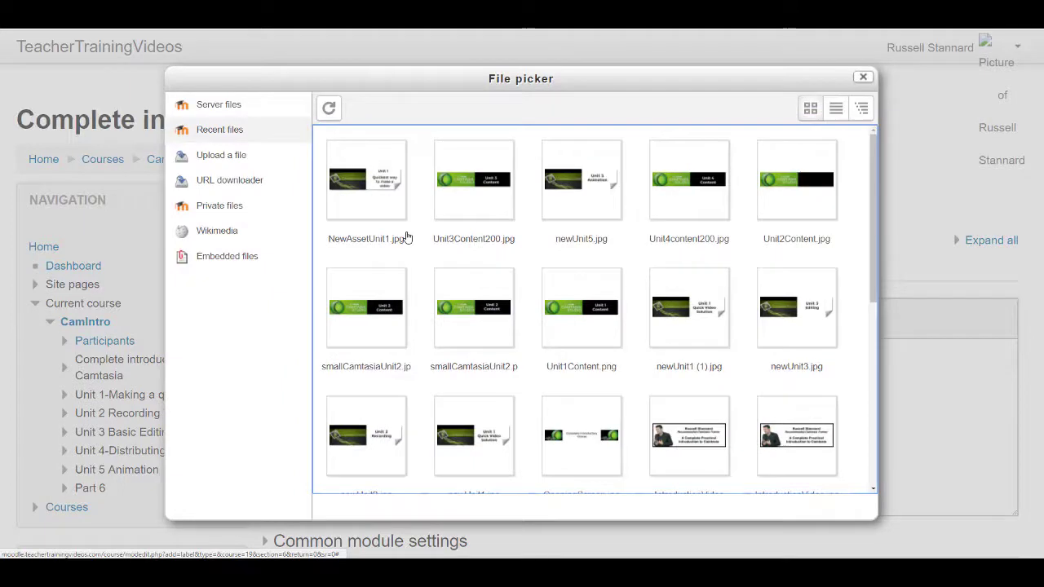
pyautogui.click(568, 449)
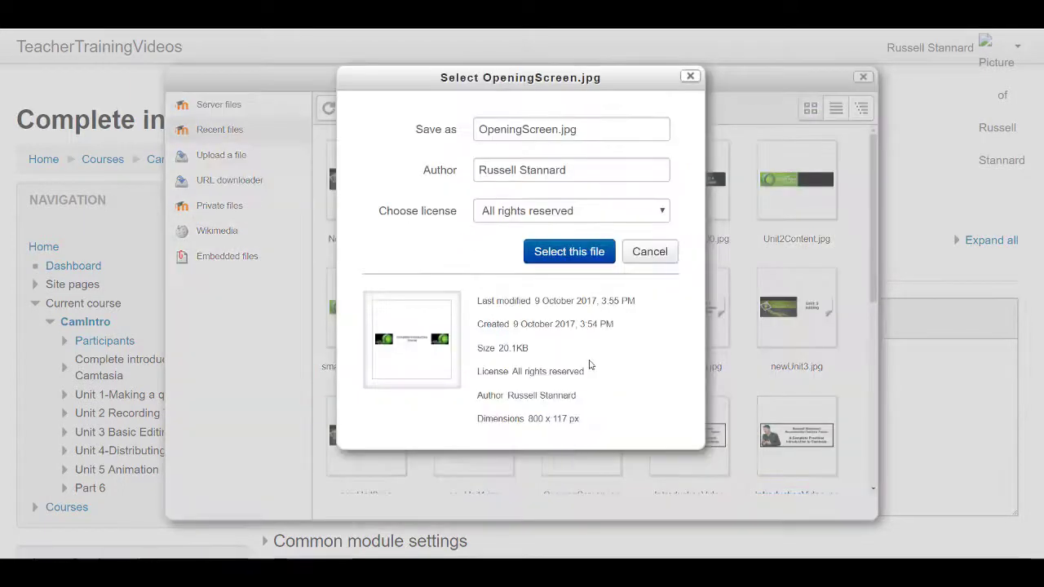
pyautogui.click(565, 253)
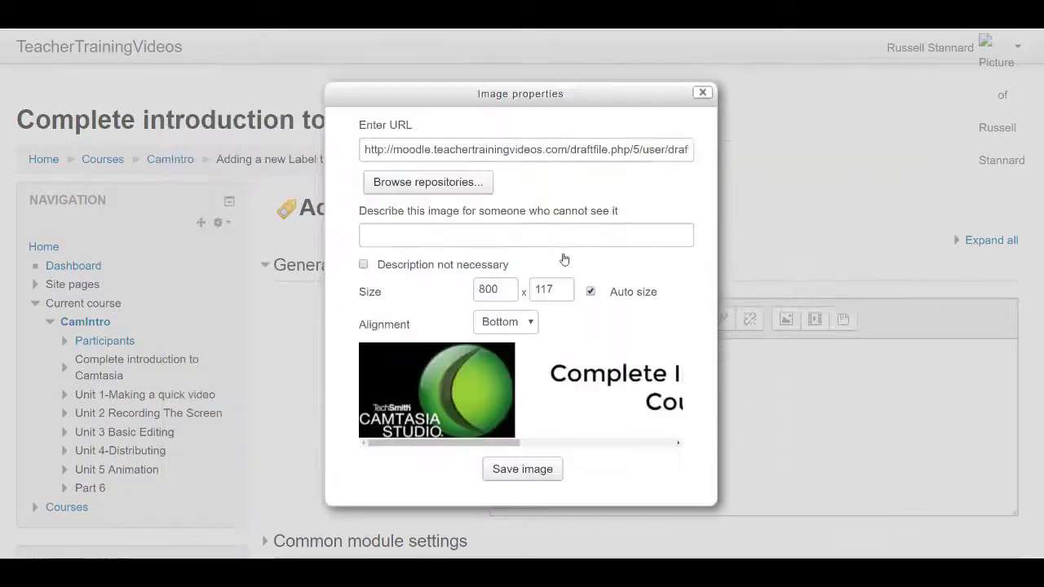
pyautogui.click(522, 471)
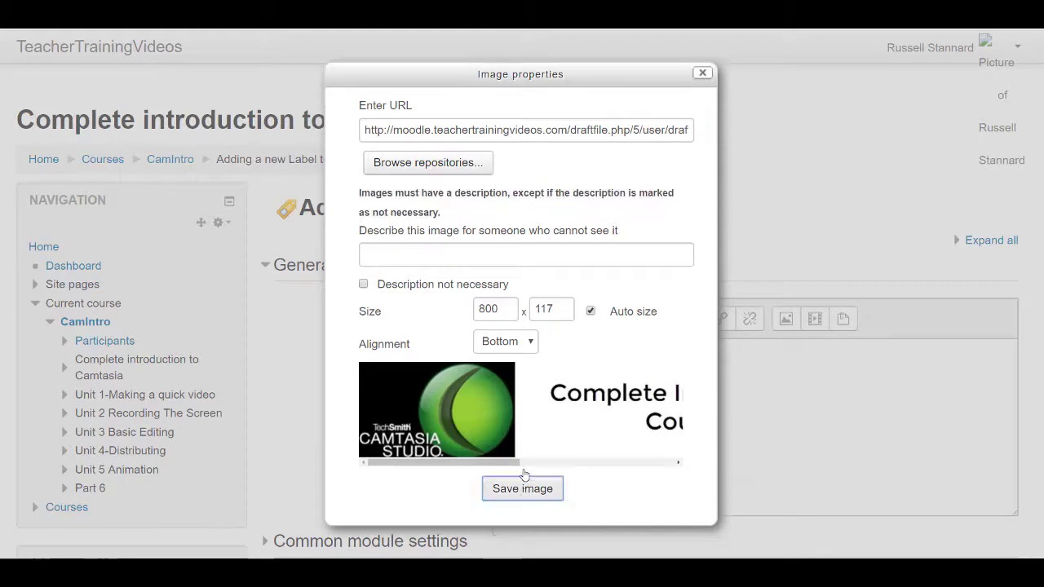
pyautogui.click(364, 284)
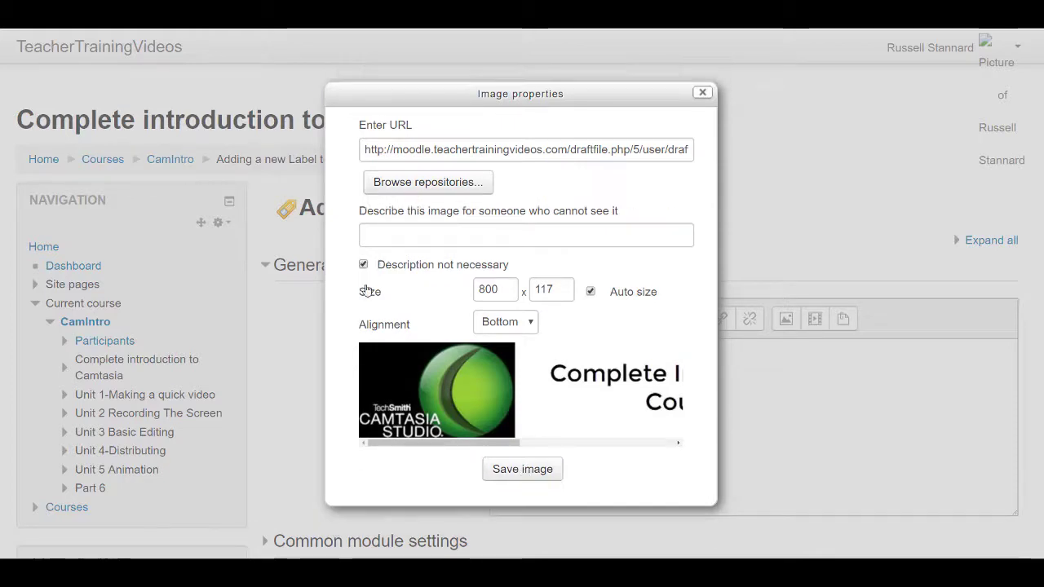
pyautogui.click(533, 468)
# Save the label, return to the course, and move the label to the start of Part 6's activity list, above Course Forum
pyautogui.moveTo(1040, 236); pyautogui.dragTo(1040, 318)
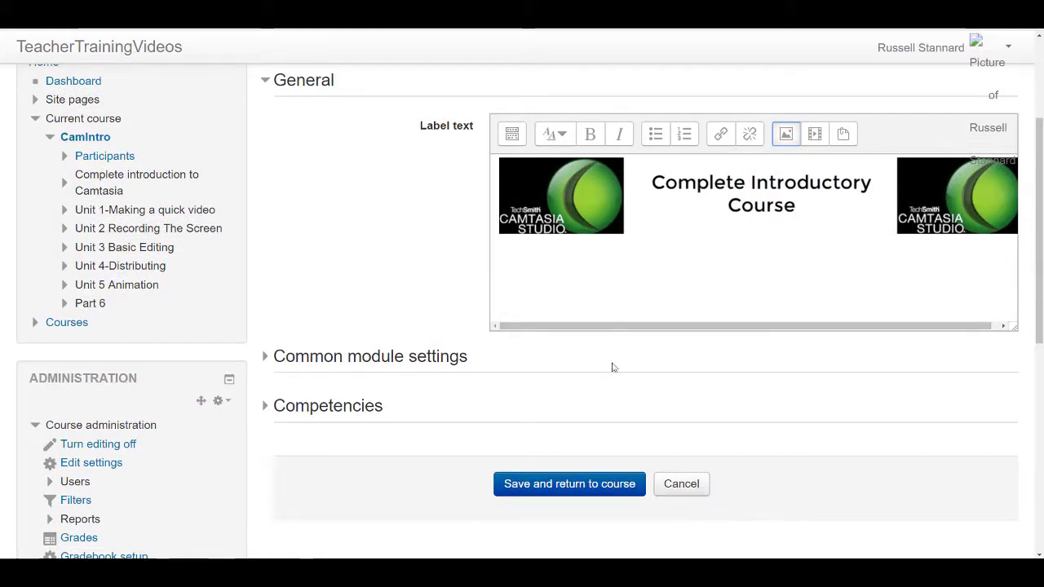
pyautogui.click(571, 483)
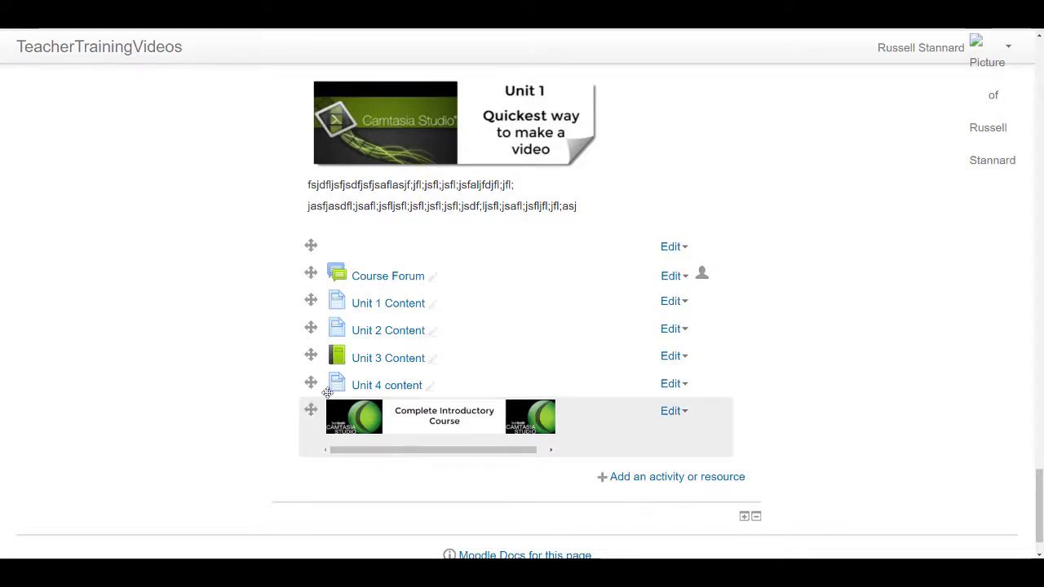
pyautogui.moveTo(311, 409); pyautogui.dragTo(310, 243)
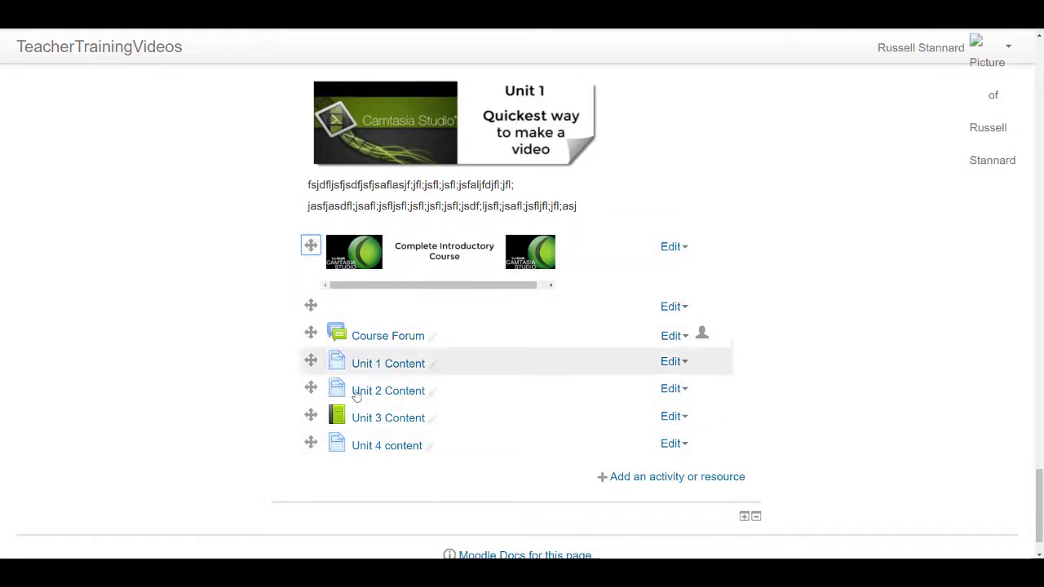
# Add another Label resource to the Part 6 section
pyautogui.click(673, 481)
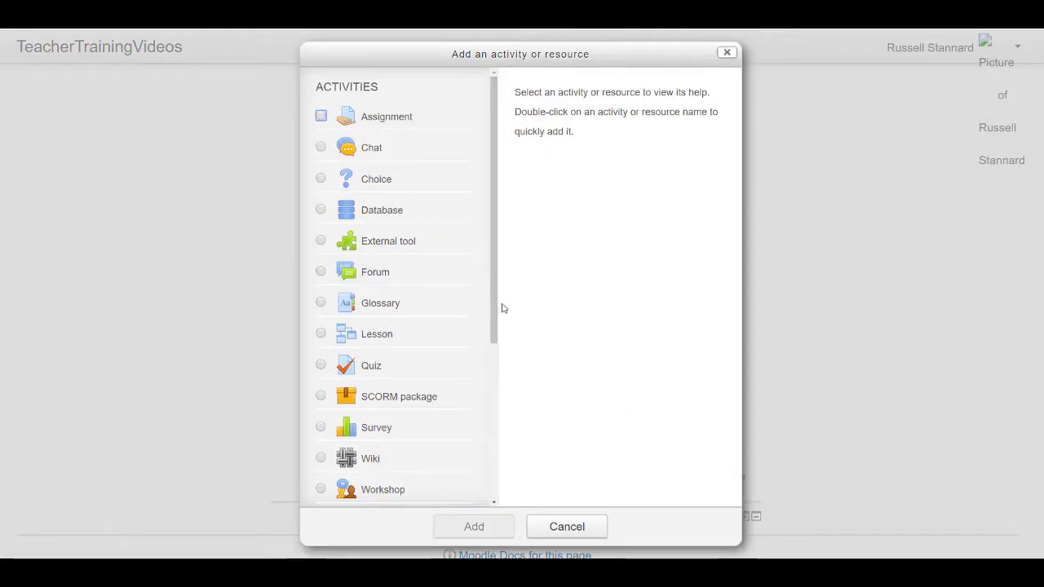
pyautogui.moveTo(493, 312); pyautogui.dragTo(490, 479)
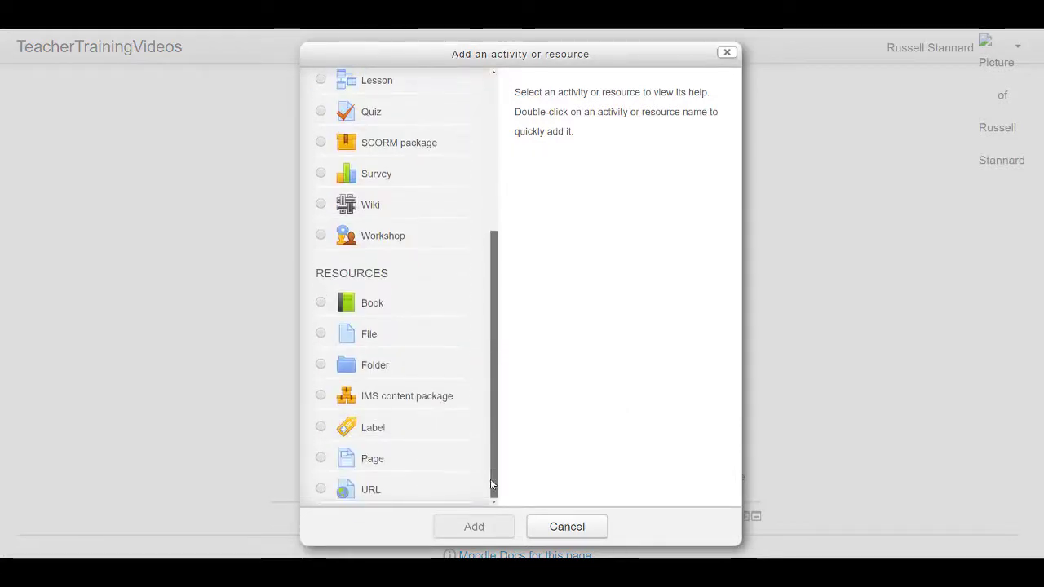
pyautogui.click(322, 431)
pyautogui.click(470, 528)
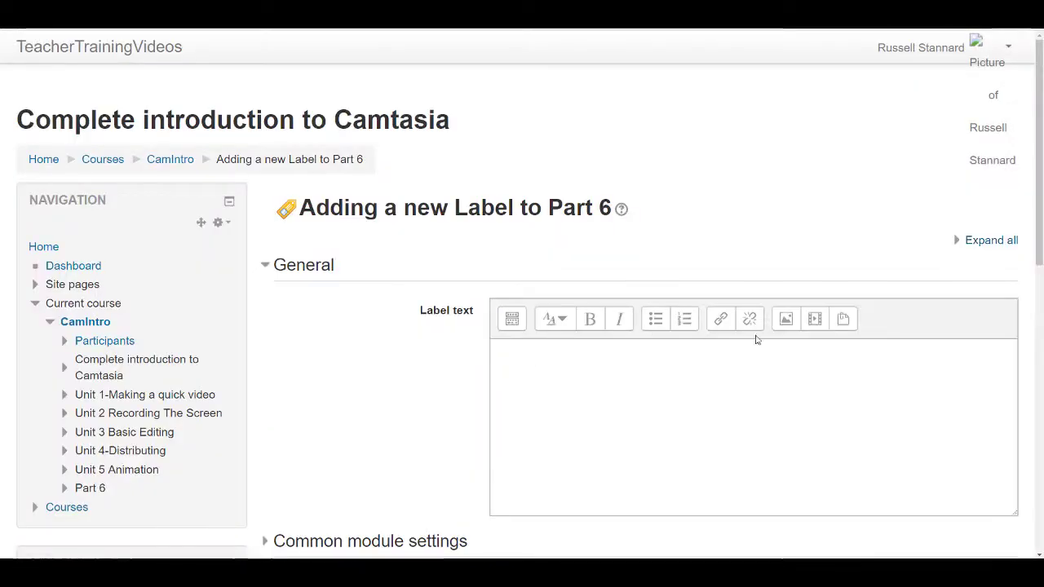
# Insert OpeningScreen.jpg from the recent files into the new label's text, with its description marked as not necessary
pyautogui.click(786, 323)
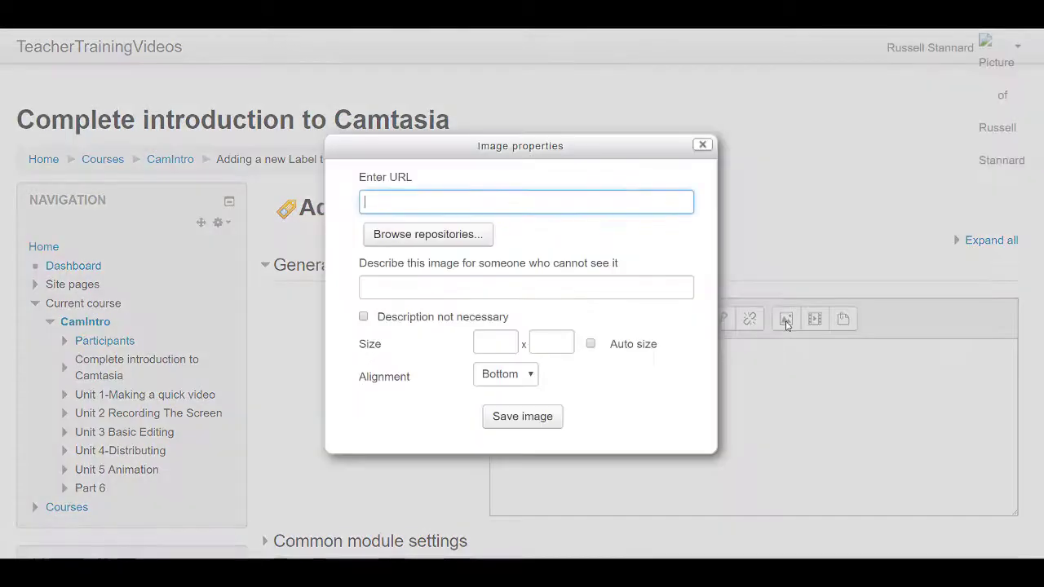
pyautogui.click(415, 236)
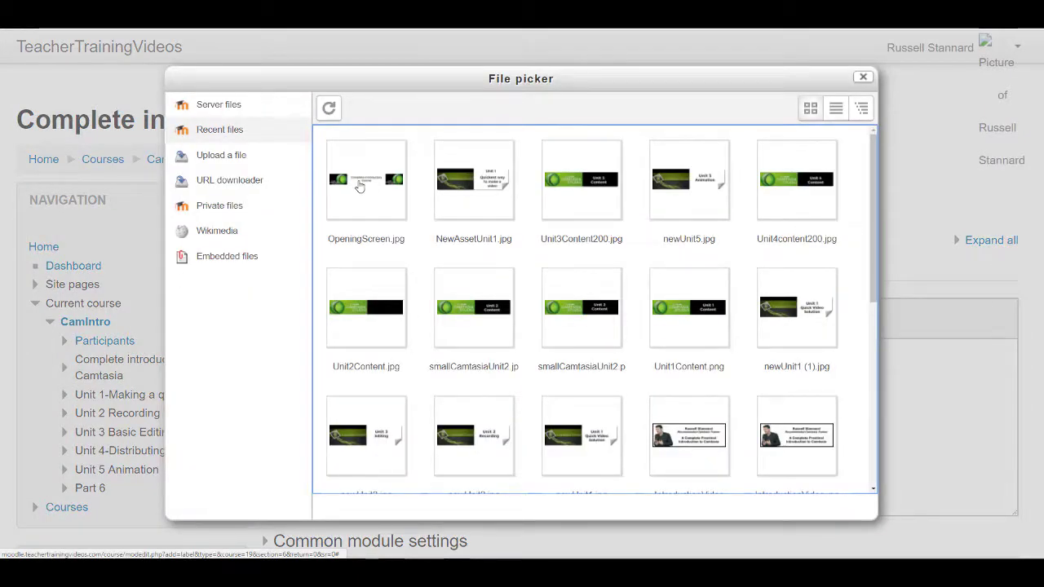
pyautogui.click(360, 187)
pyautogui.click(568, 250)
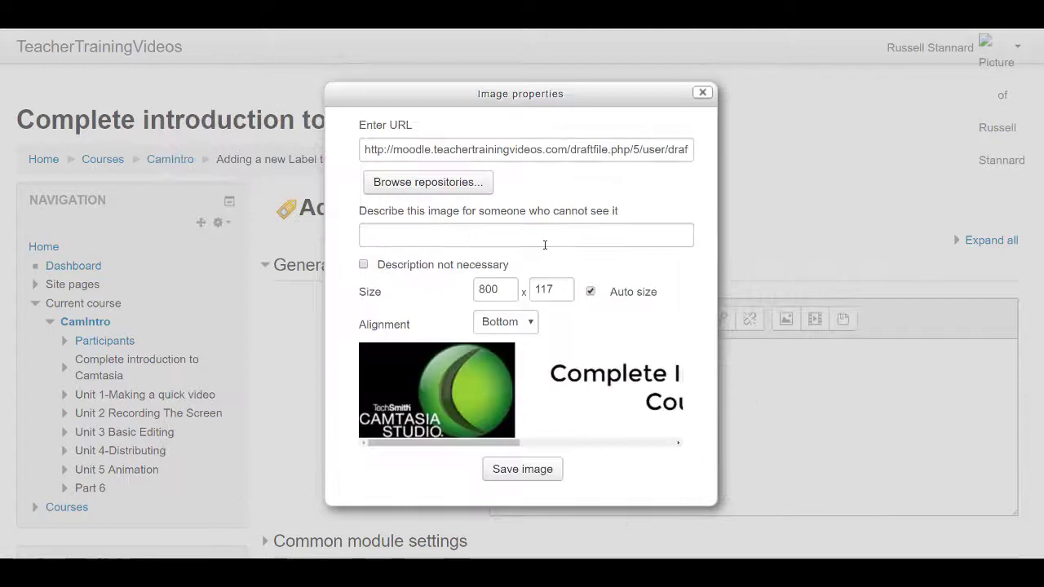
pyautogui.click(516, 475)
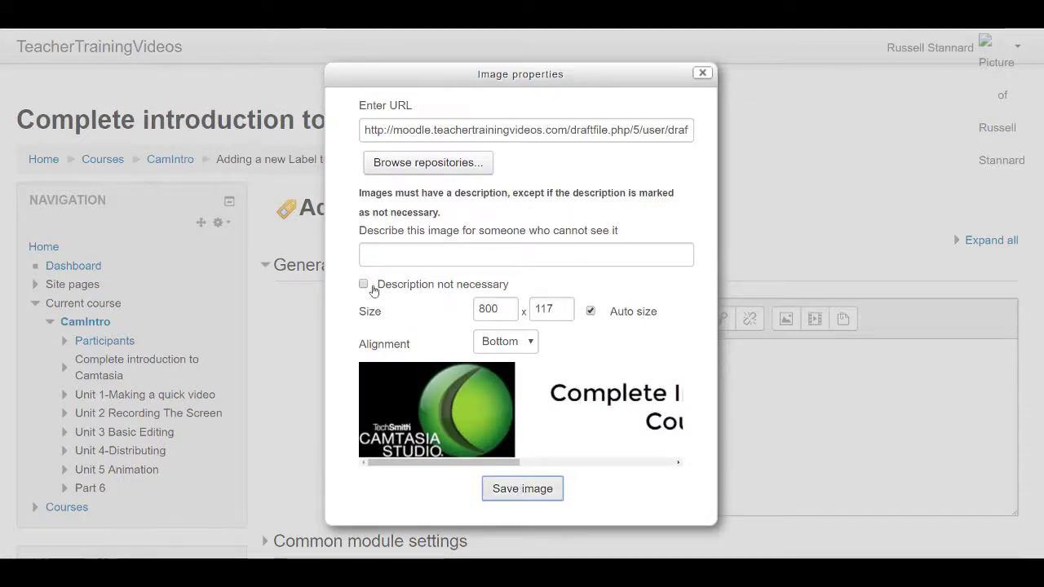
pyautogui.click(364, 285)
pyautogui.click(519, 468)
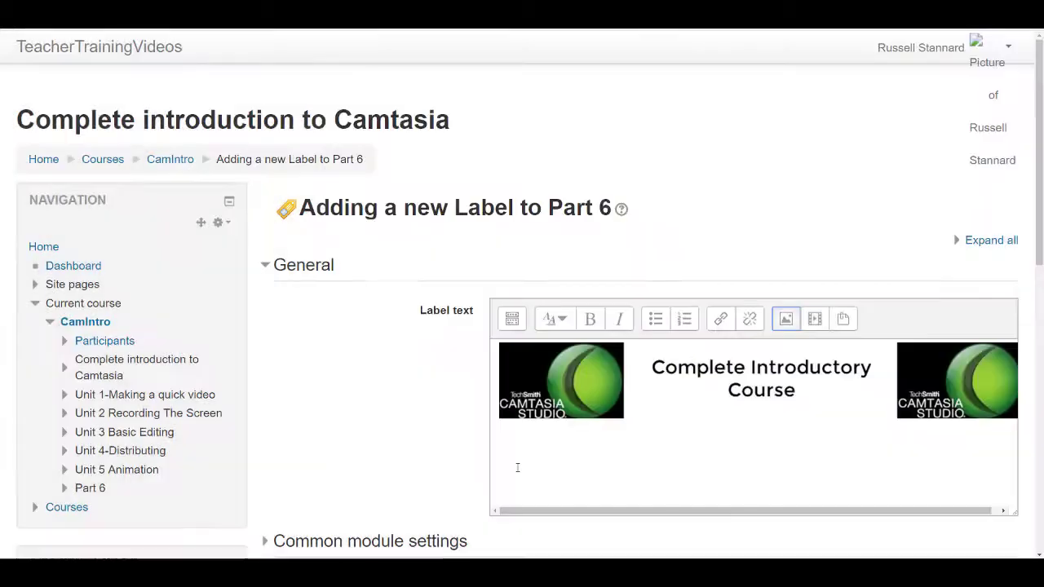
# Save the label, return to the course, and move the label between Unit 1 Content and Unit 2 Content in Part 6
pyautogui.moveTo(1039, 269); pyautogui.dragTo(1040, 411)
pyautogui.click(562, 345)
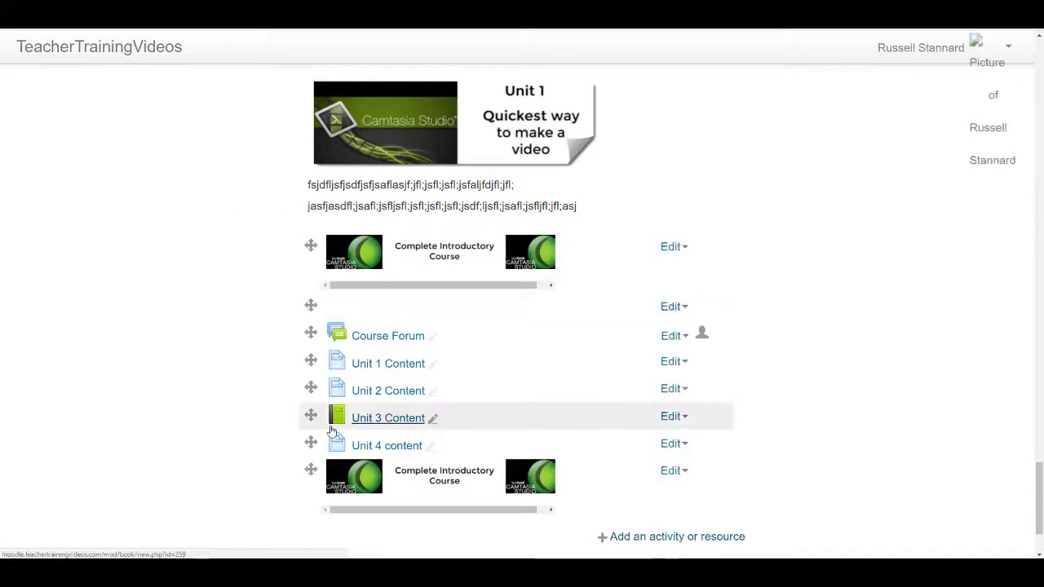
pyautogui.moveTo(311, 469); pyautogui.dragTo(311, 388)
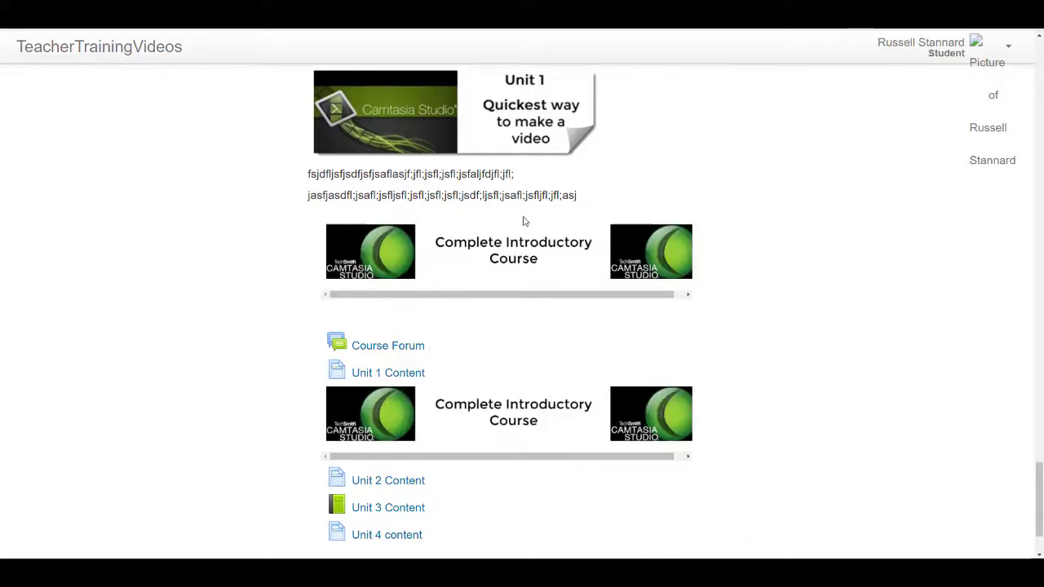
# Examine Part 6 in the student view and the TECHO-1 course's introduction and unit sections for their arrangement of images, text and videos
pyautogui.scroll(1, 676, 293)
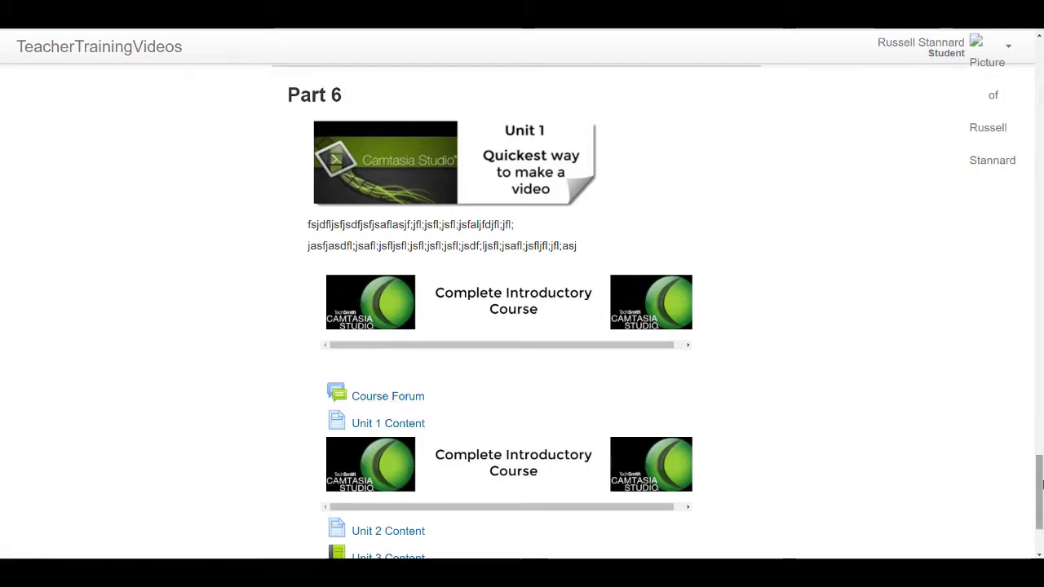
pyautogui.scroll(-1, 1041, 484)
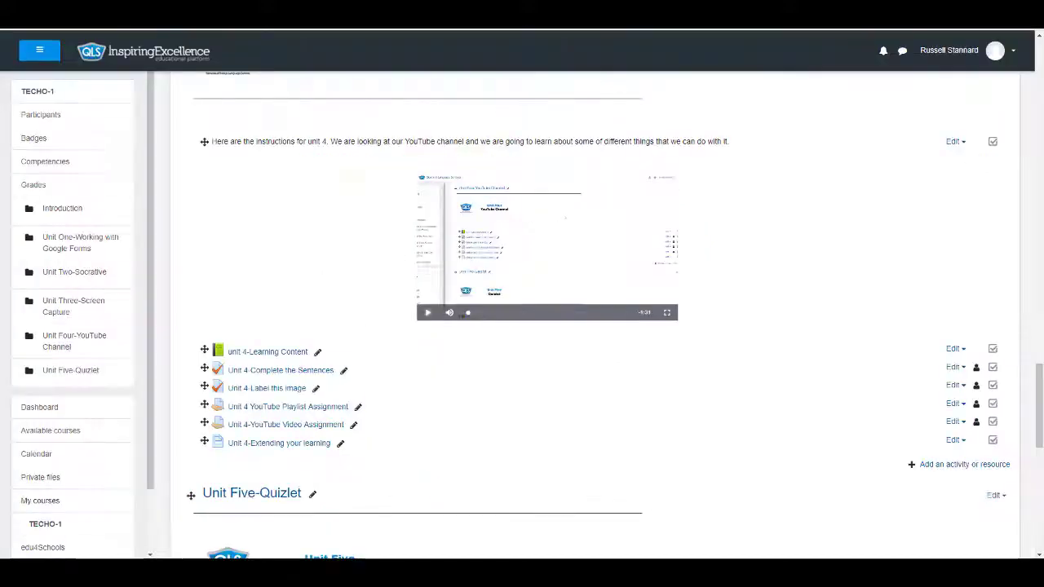
pyautogui.moveTo(1040, 390); pyautogui.dragTo(1040, 100)
pyautogui.scroll(2, 1041, 100)
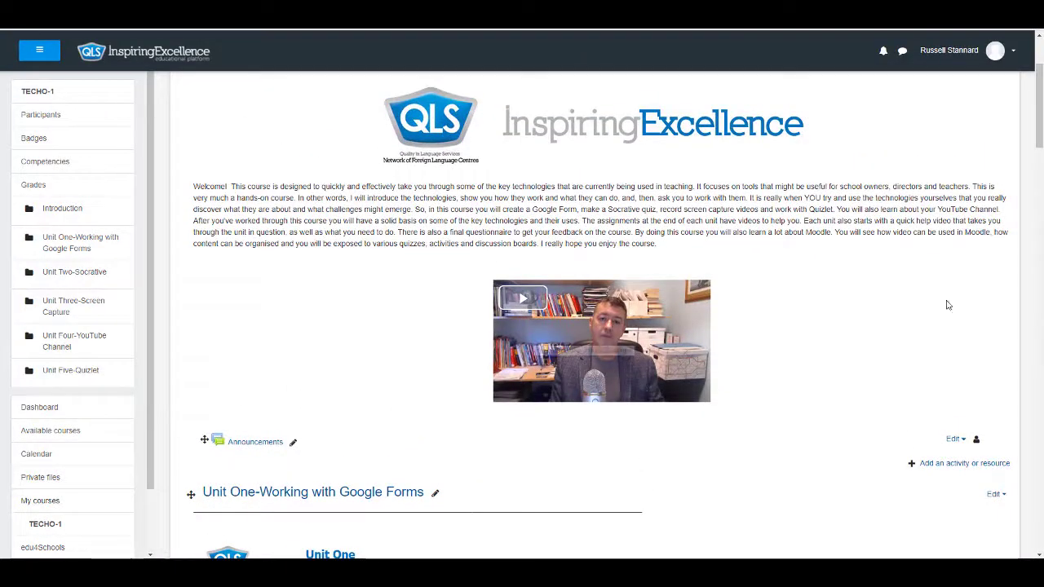
pyautogui.scroll(-3, 628, 307)
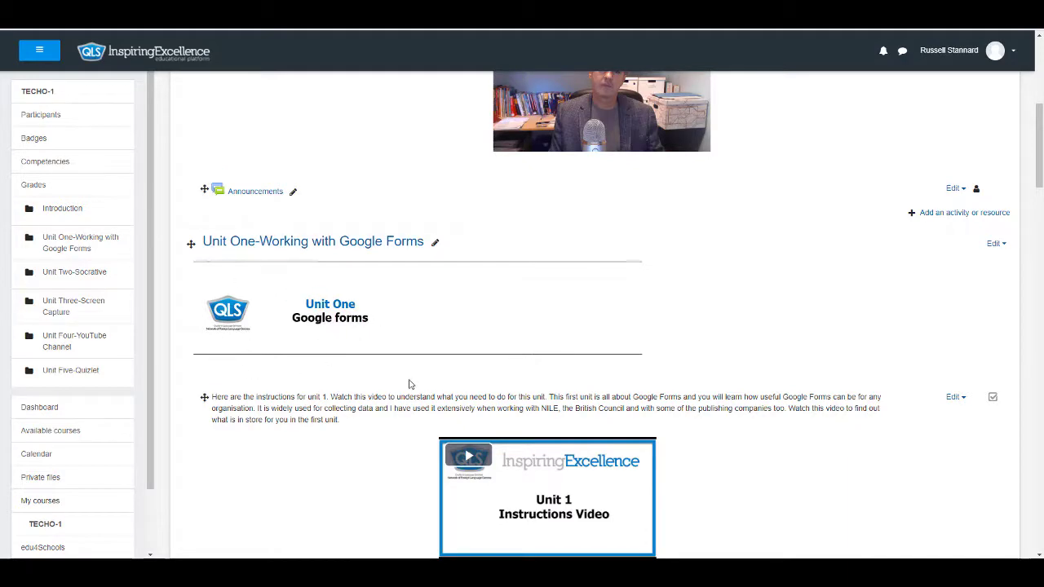
pyautogui.moveTo(1041, 179); pyautogui.dragTo(1041, 220)
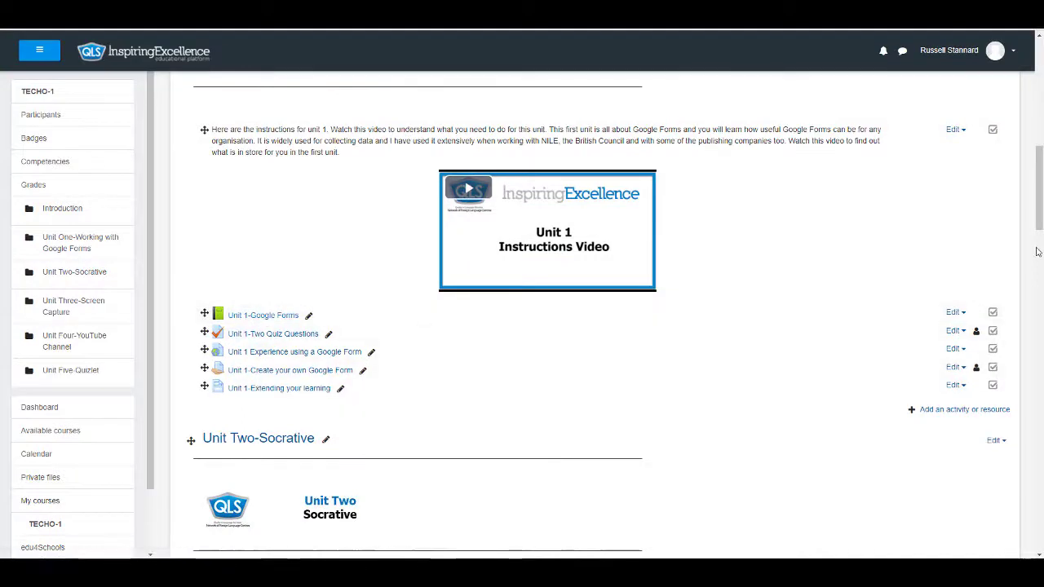
pyautogui.moveTo(1040, 229); pyautogui.dragTo(1039, 263)
pyautogui.scroll(-3, 1040, 264)
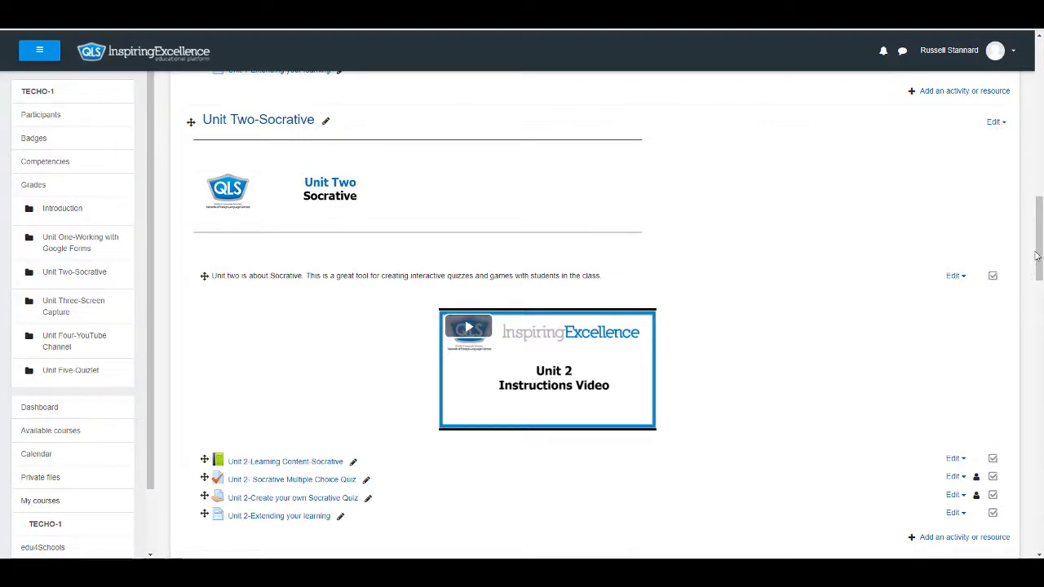
pyautogui.moveTo(1036, 256); pyautogui.dragTo(1042, 321)
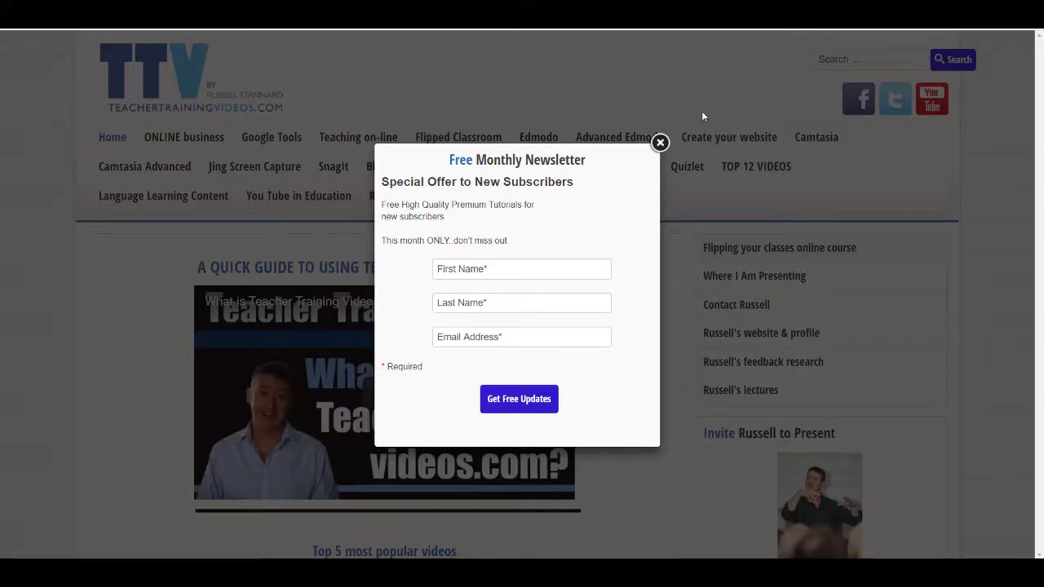
# On the TeacherTrainingVideos website, dismiss the newsletter sign-up, open the Moodle tutorials page and look over its introduction and video playlist
pyautogui.click(660, 143)
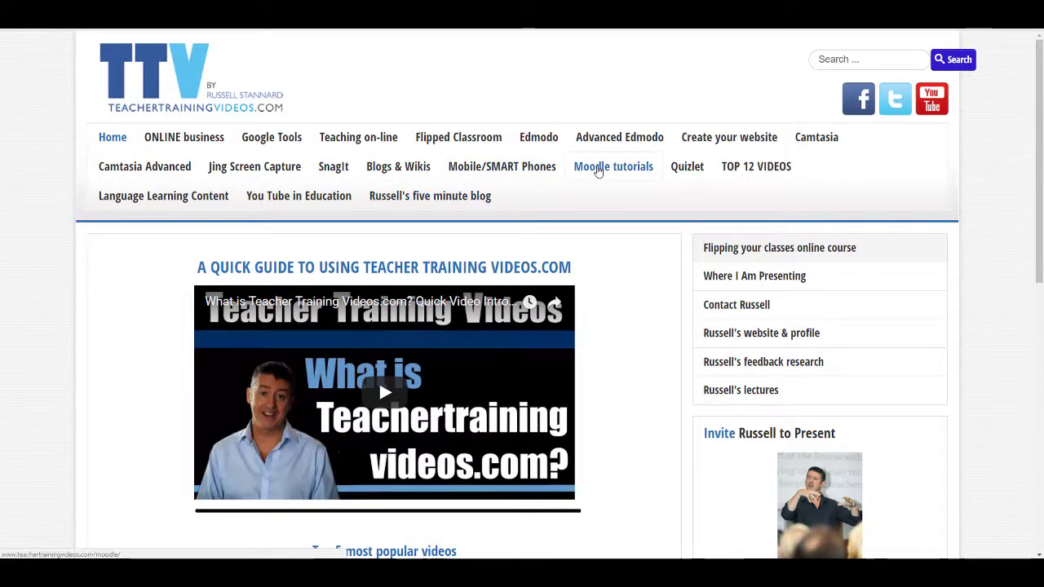
pyautogui.click(597, 169)
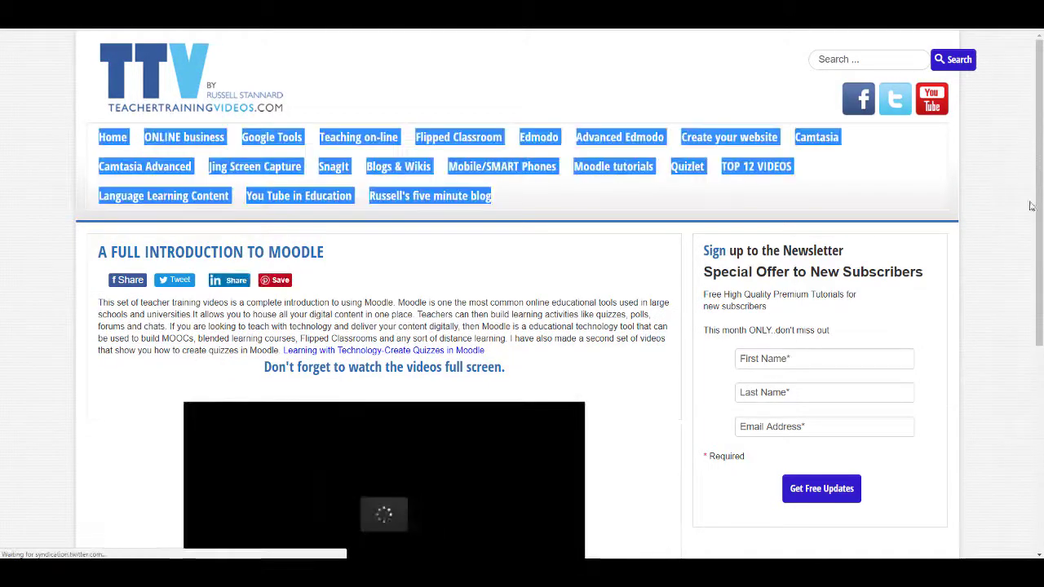
pyautogui.scroll(-3, 1030, 207)
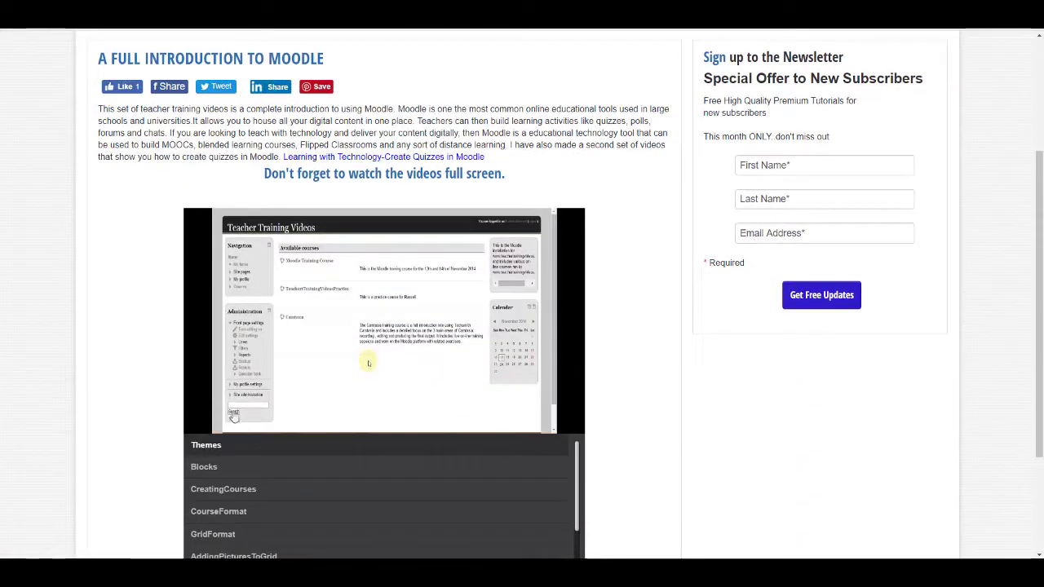
pyautogui.moveTo(210, 424)
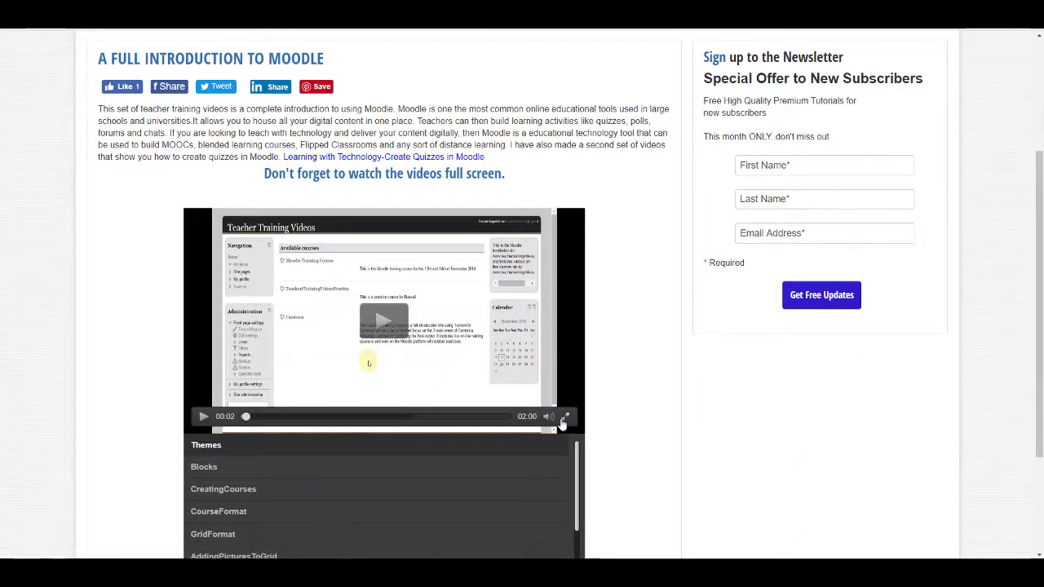
pyautogui.moveTo(1038, 241); pyautogui.dragTo(1036, 125)
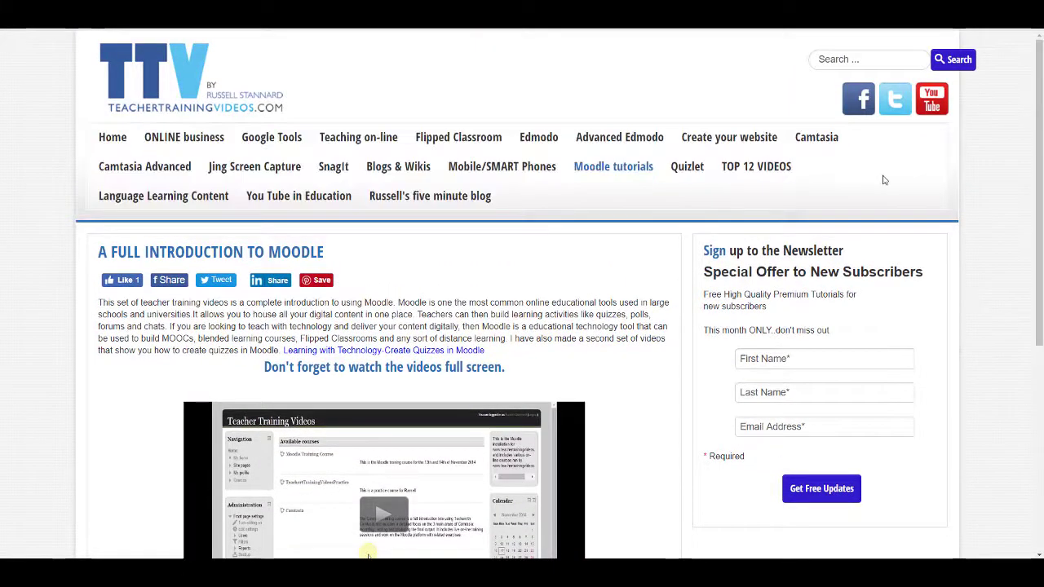